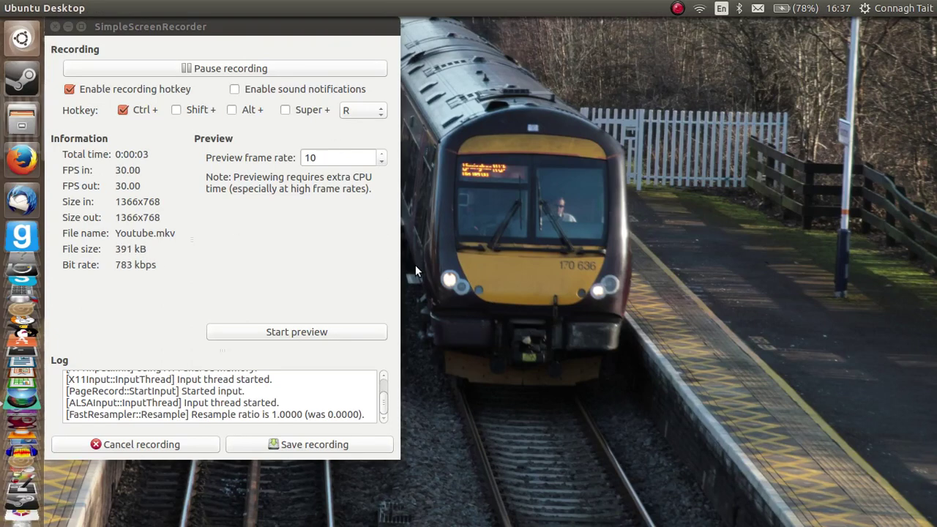
# View the train screenshot Screenshot_MEH_52.21635--0.29024_12-09-51.jpg stored on the desktop and close it again.
pyautogui.hotkey('alt', 'Tab')
pyautogui.hotkey('alt', 'Tab')
pyautogui.hotkey('alt', 'Tab')
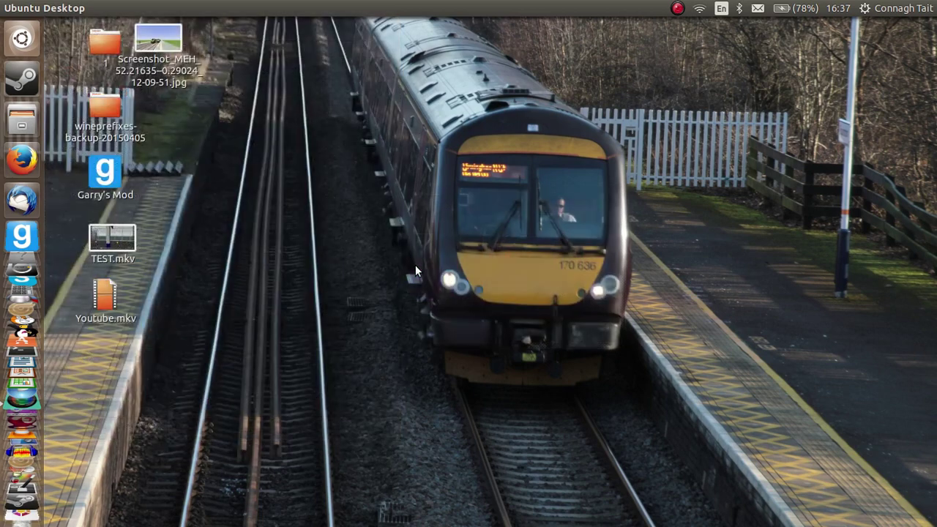
pyautogui.click(168, 45)
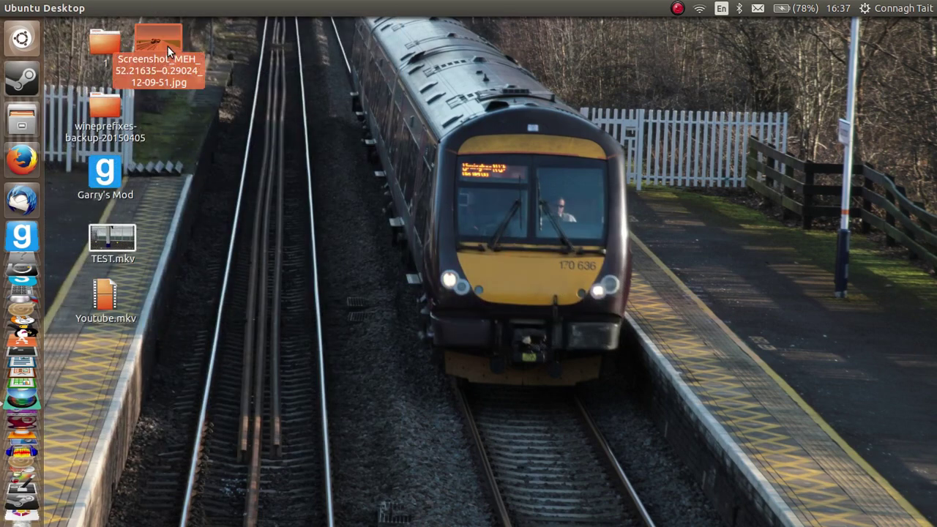
pyautogui.click(245, 139)
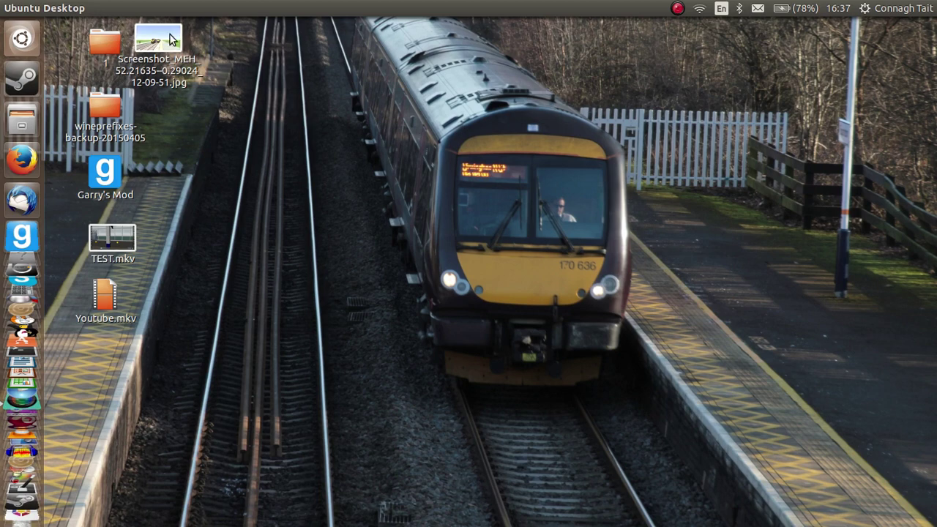
pyautogui.doubleClick(161, 58)
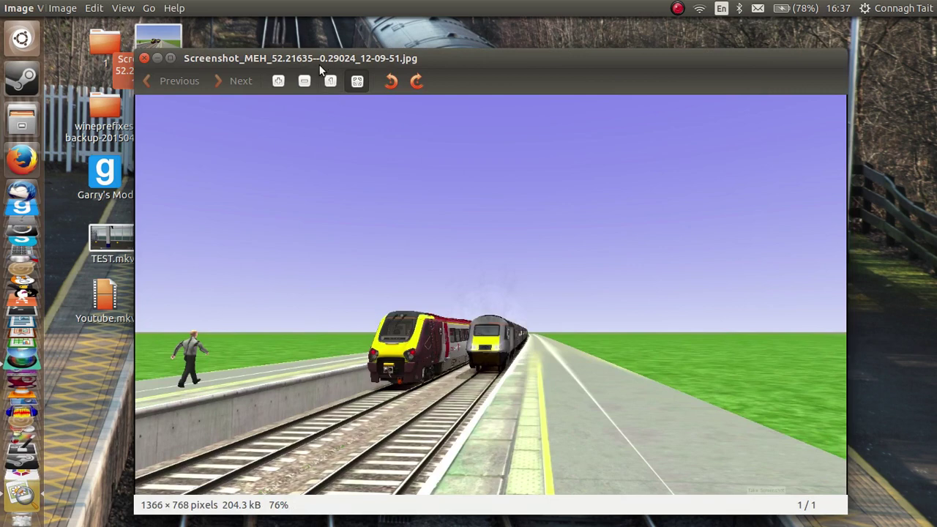
pyautogui.moveTo(321, 66); pyautogui.dragTo(316, 31)
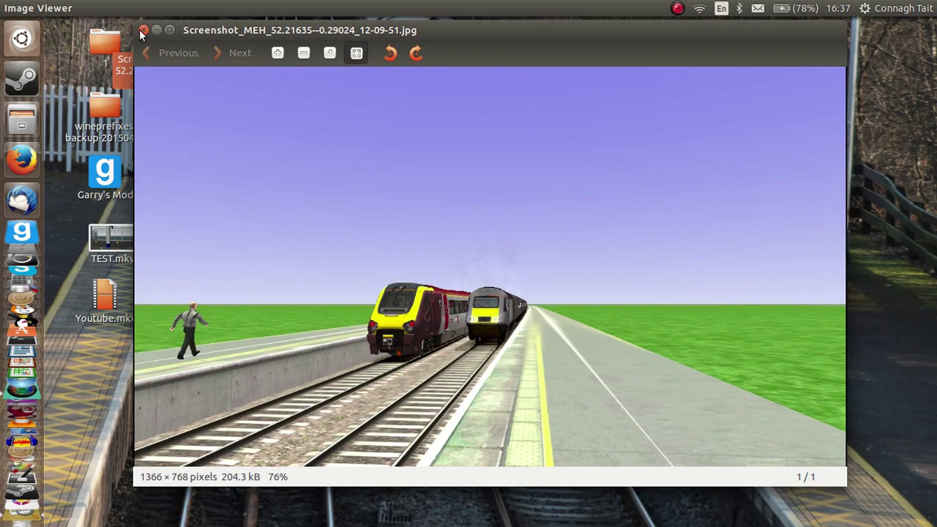
pyautogui.click(142, 30)
pyautogui.click(268, 271)
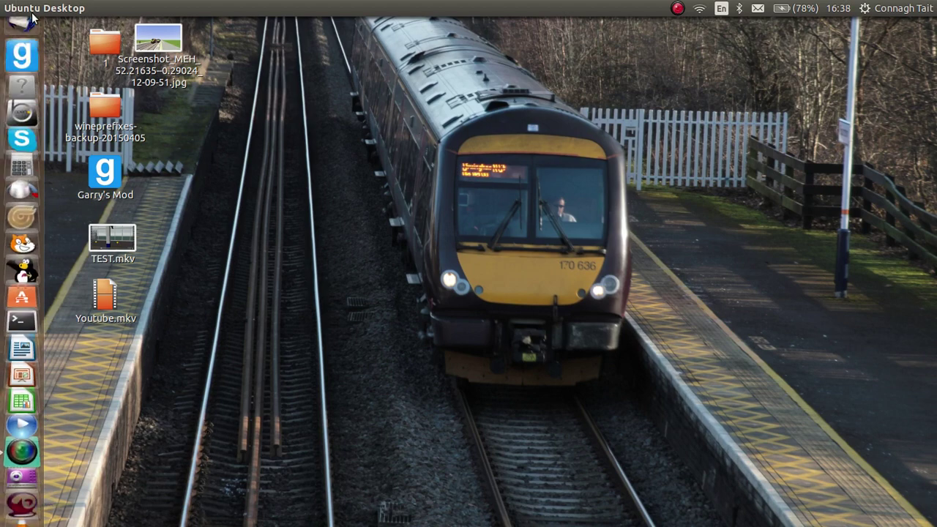
# Switch to Winetricks, select the steam2 (Steam 32-bit) wineprefix and run taskmgr in it.
pyautogui.scroll(-3, 21, 293)
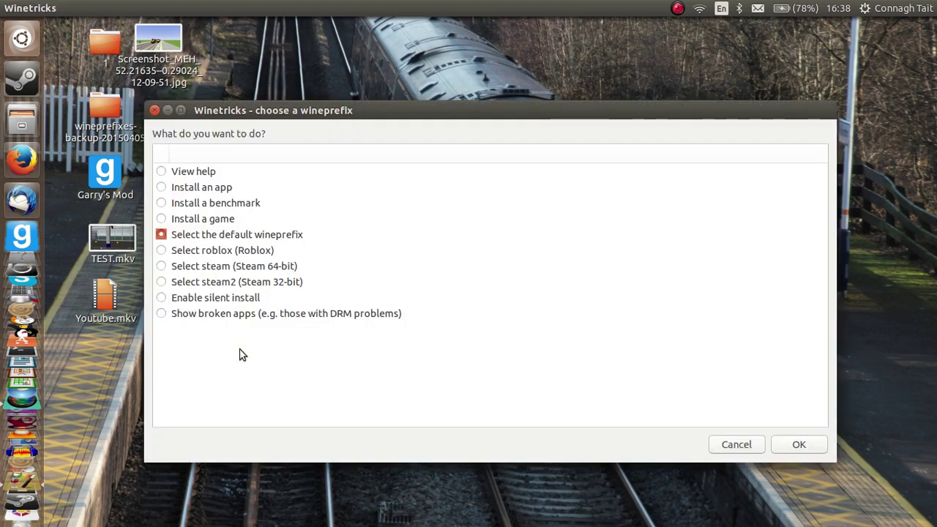
pyautogui.click(160, 283)
pyautogui.click(799, 442)
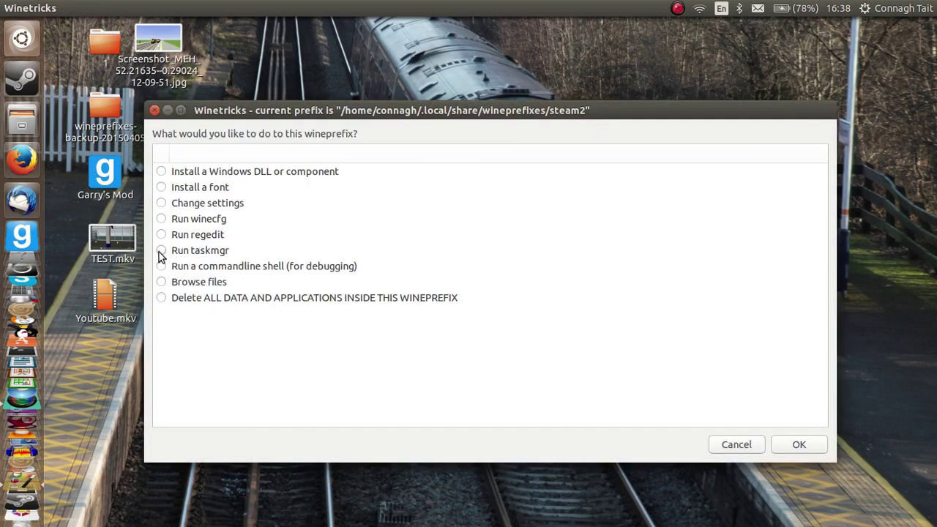
pyautogui.click(160, 251)
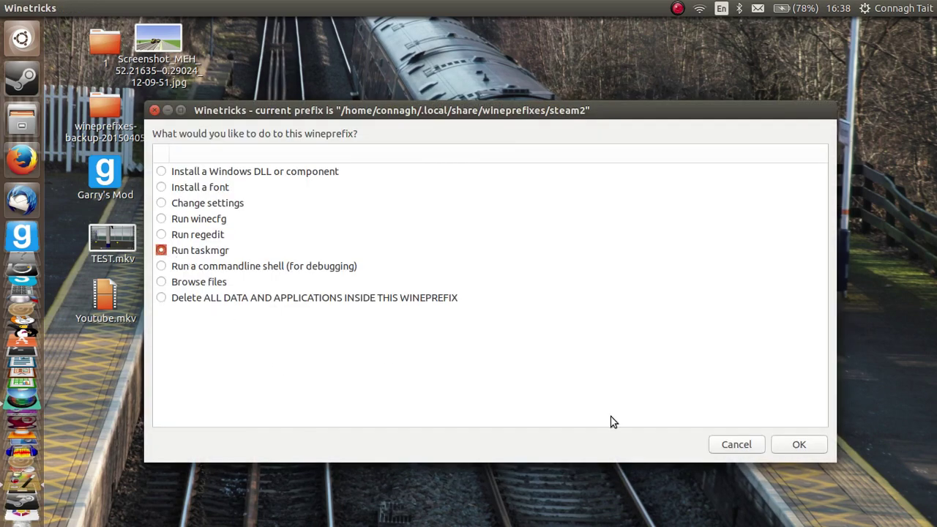
pyautogui.click(781, 450)
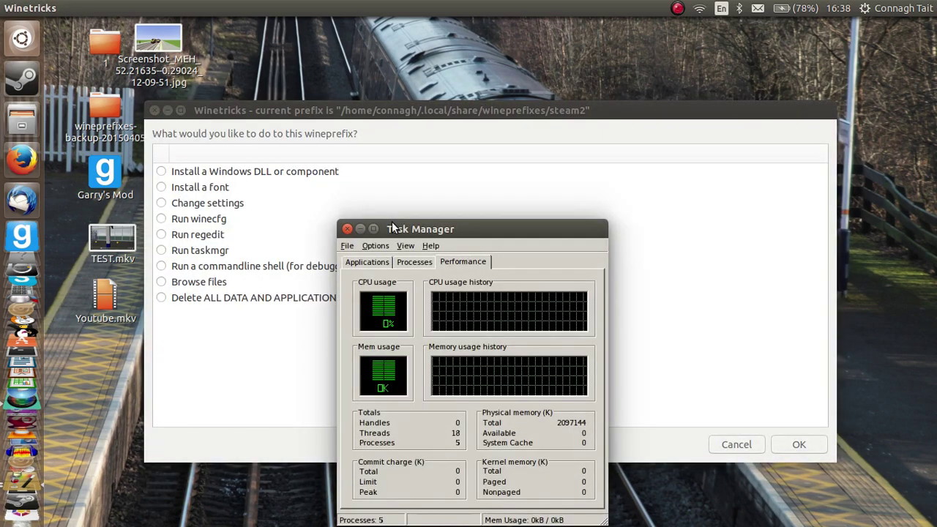
# Start Steam as a new task from the Task Manager's applications list.
pyautogui.moveTo(395, 229); pyautogui.dragTo(364, 107)
pyautogui.click(331, 139)
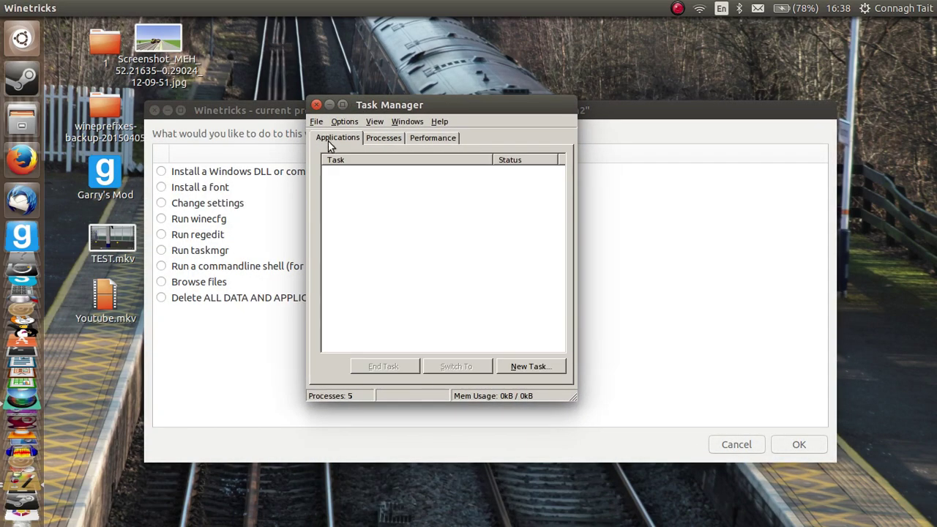
pyautogui.click(528, 368)
pyautogui.click(399, 226)
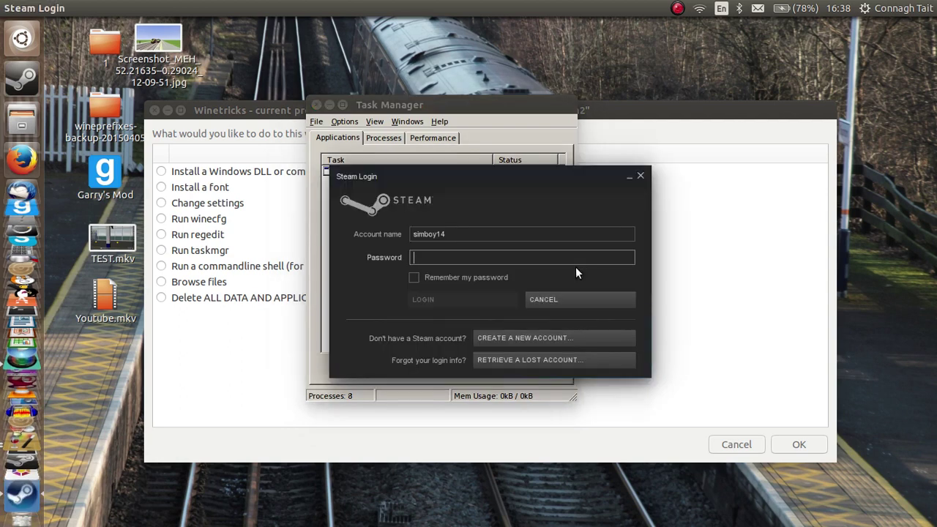
# Enter the account password in the Steam Login window and log in.
pyautogui.press('capslock')
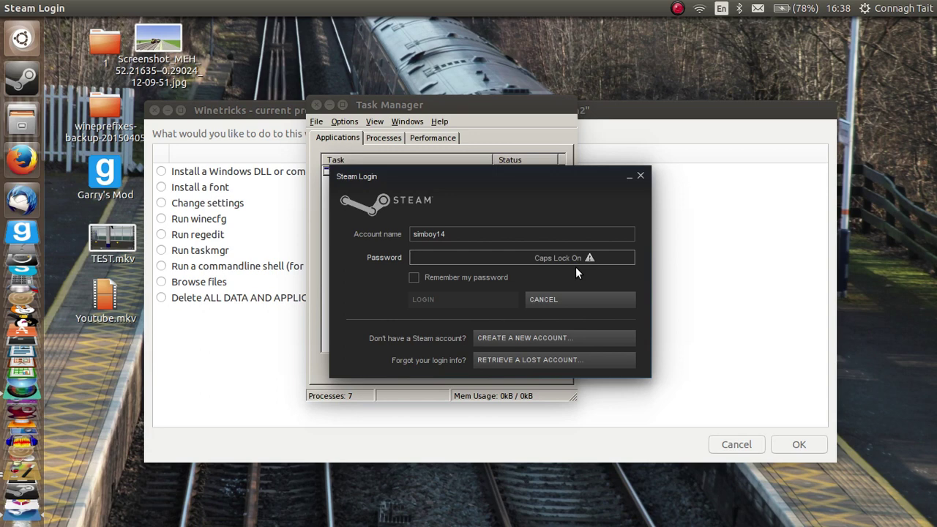
pyautogui.write('***********')
pyautogui.press('Return')
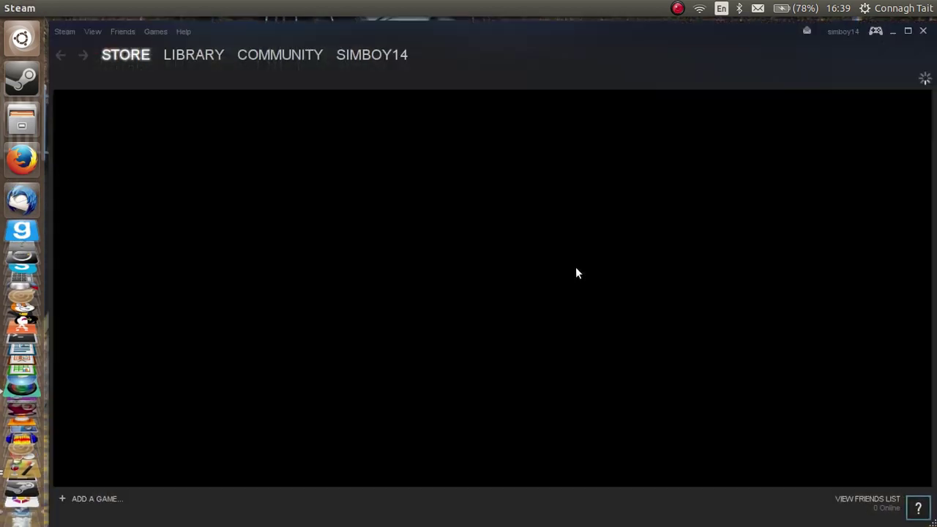
# Open the Steam game library and launch Train Simulator 2015.
pyautogui.moveTo(188, 63)
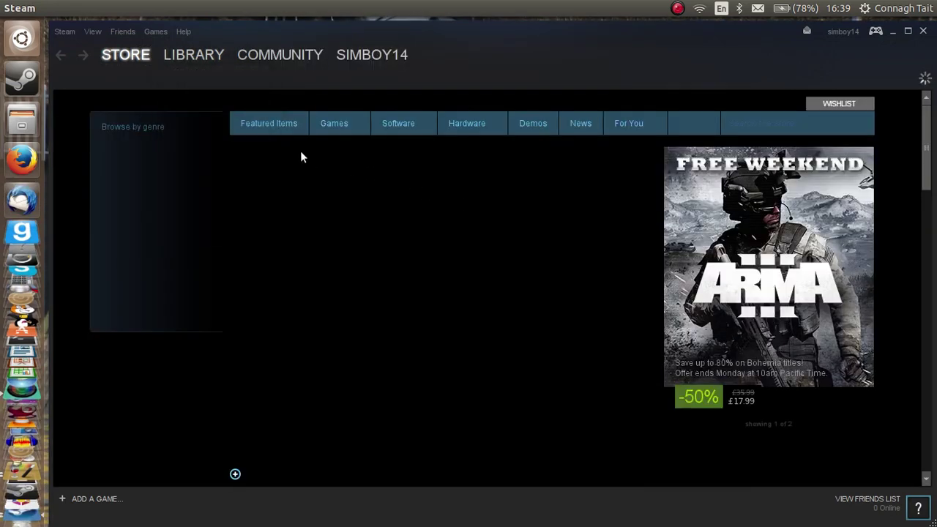
pyautogui.click(199, 56)
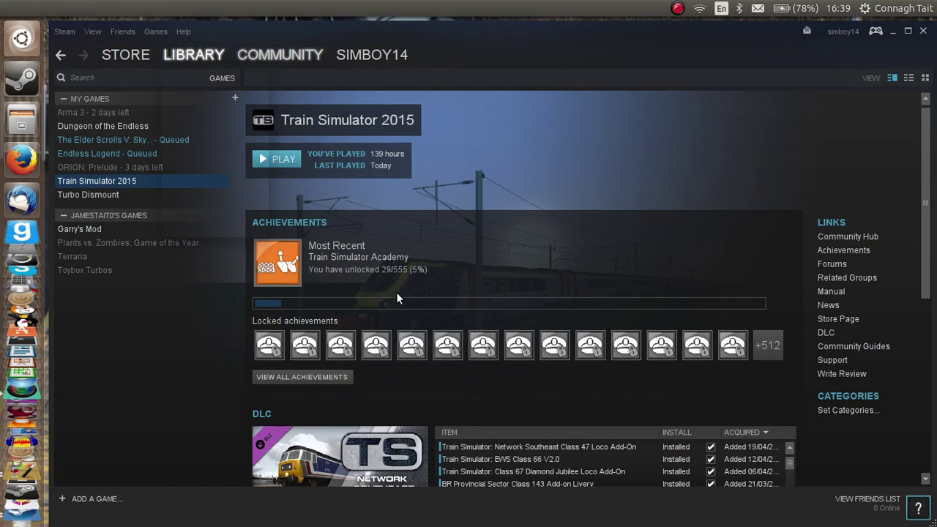
pyautogui.click(285, 167)
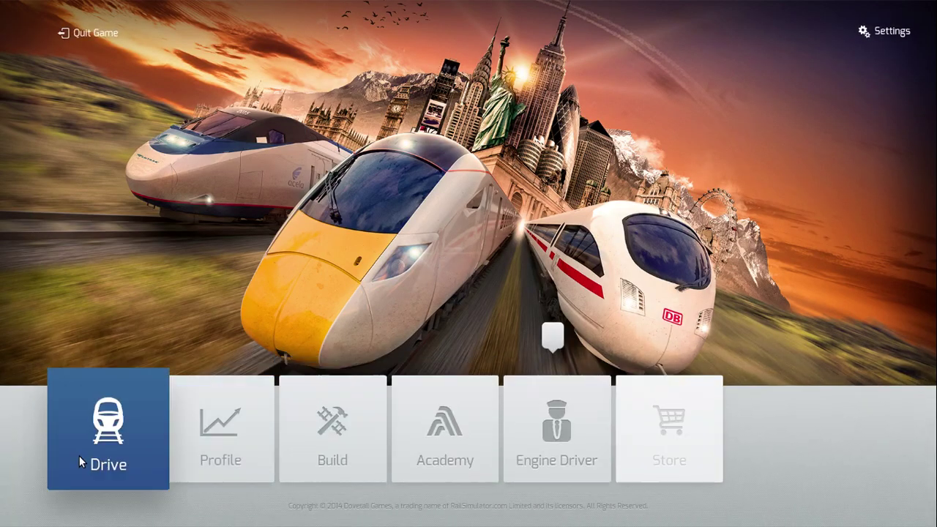
# Browse the Quick Drive trains, view the Class 66 consists, and return to the main menu.
pyautogui.click(92, 387)
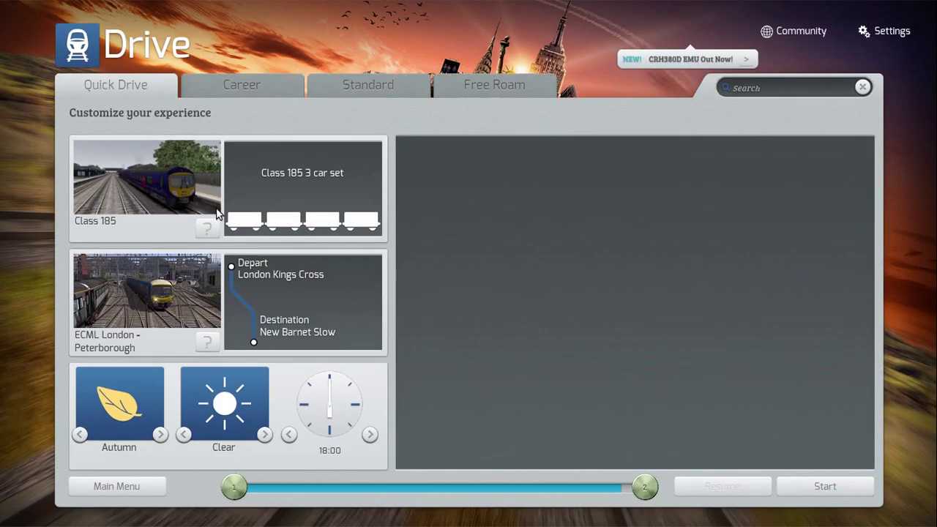
pyautogui.click(132, 202)
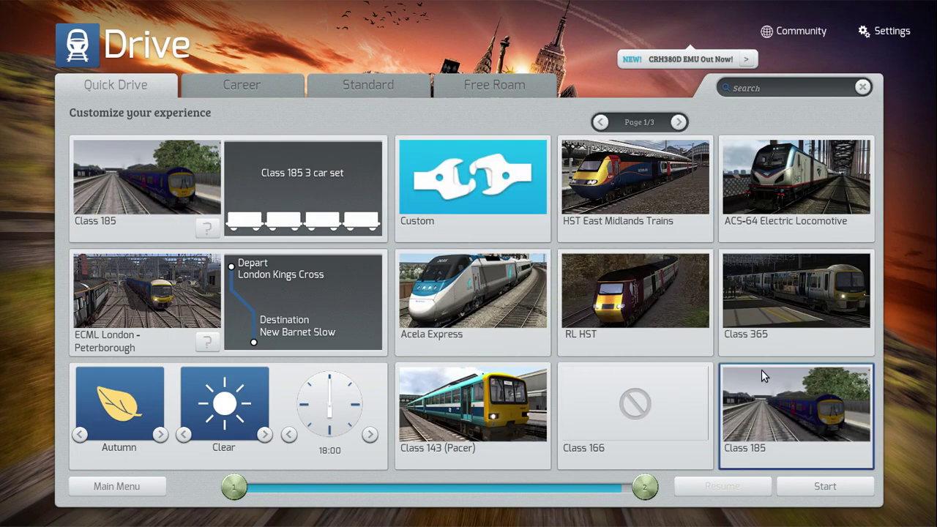
pyautogui.click(677, 123)
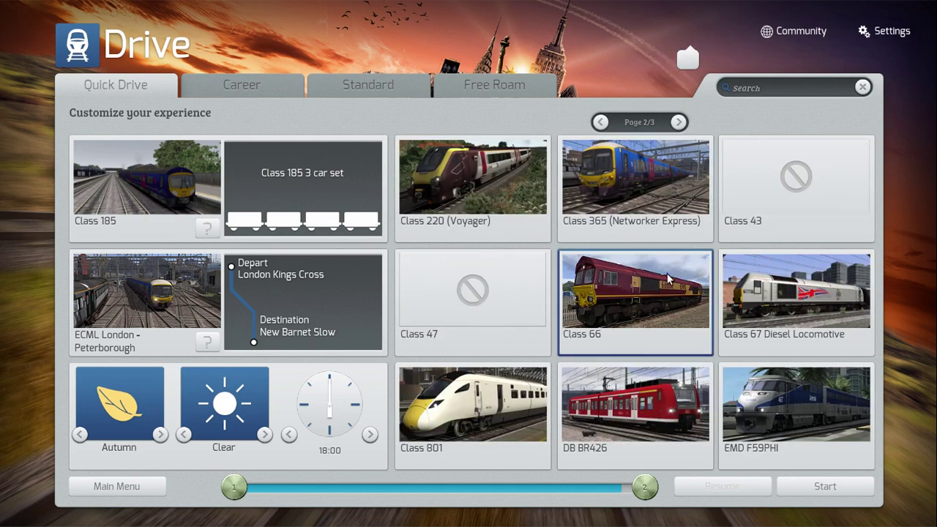
pyautogui.click(667, 279)
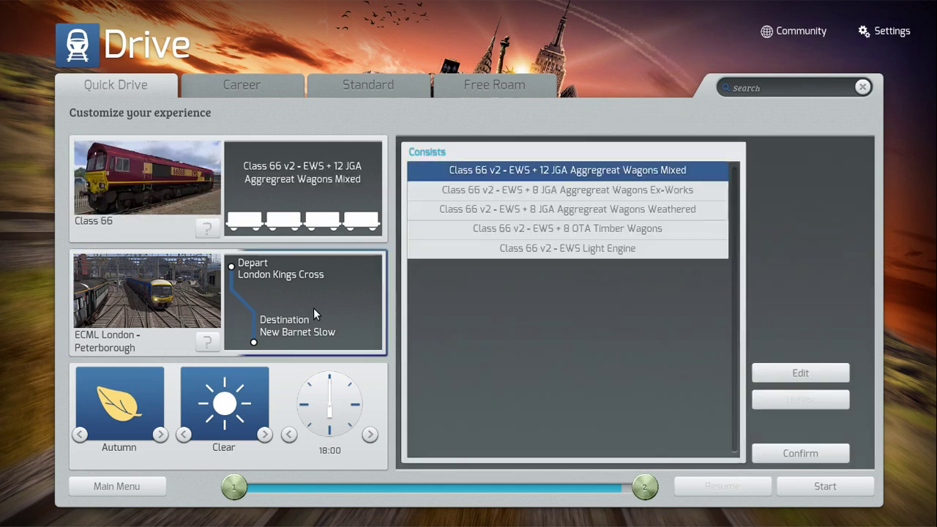
pyautogui.click(114, 489)
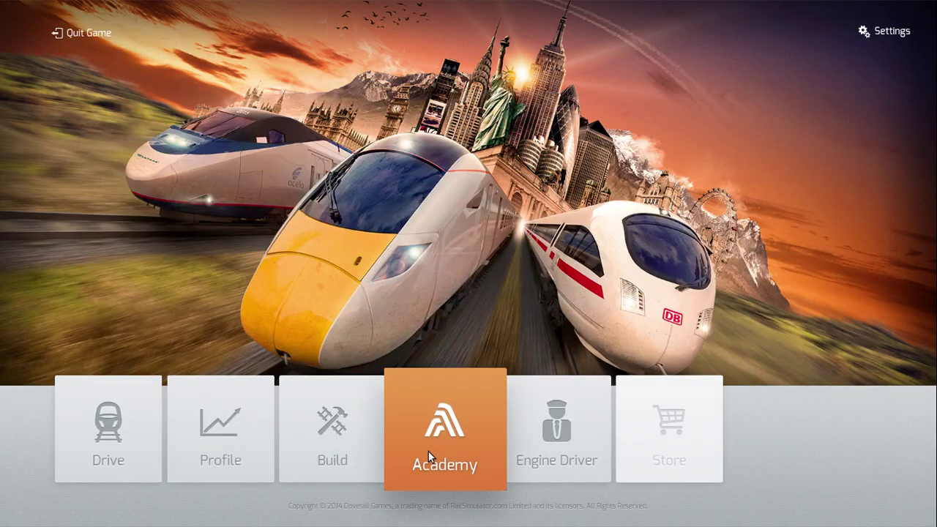
# Create a new route named LOL in Build mode with the ECMLS Kings Cross to Peterborough ground texture set.
pyautogui.click(359, 449)
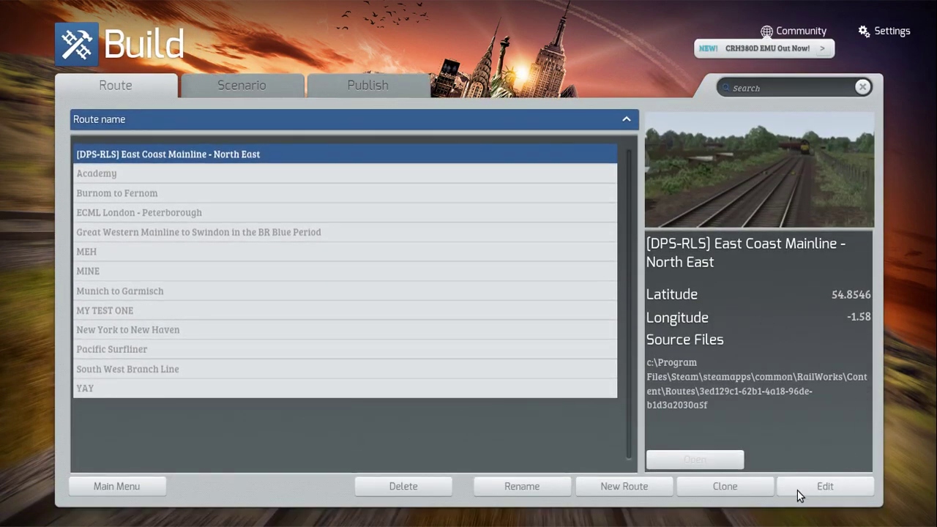
pyautogui.click(636, 489)
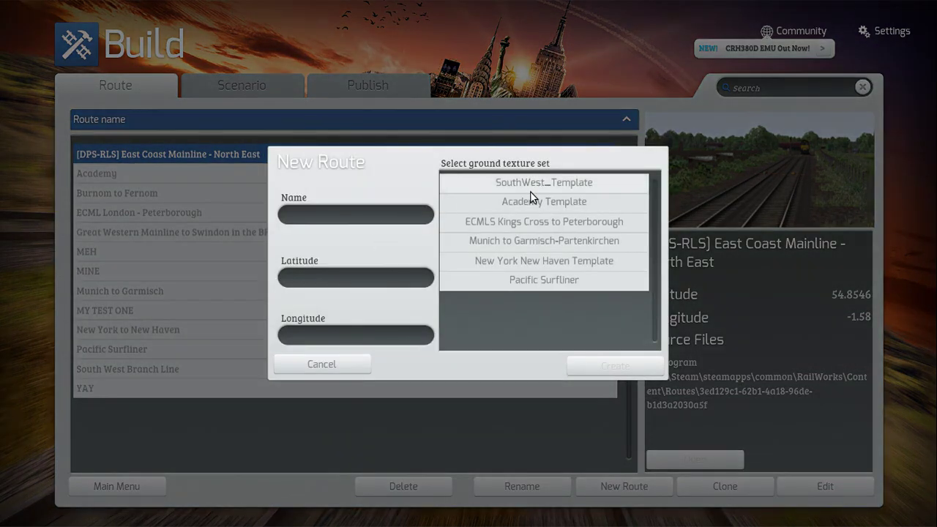
pyautogui.click(559, 222)
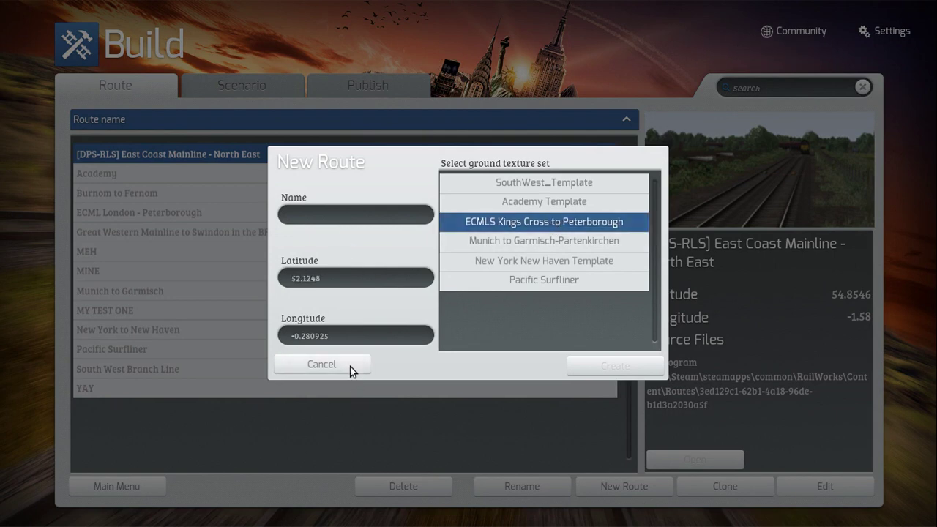
pyautogui.click(347, 226)
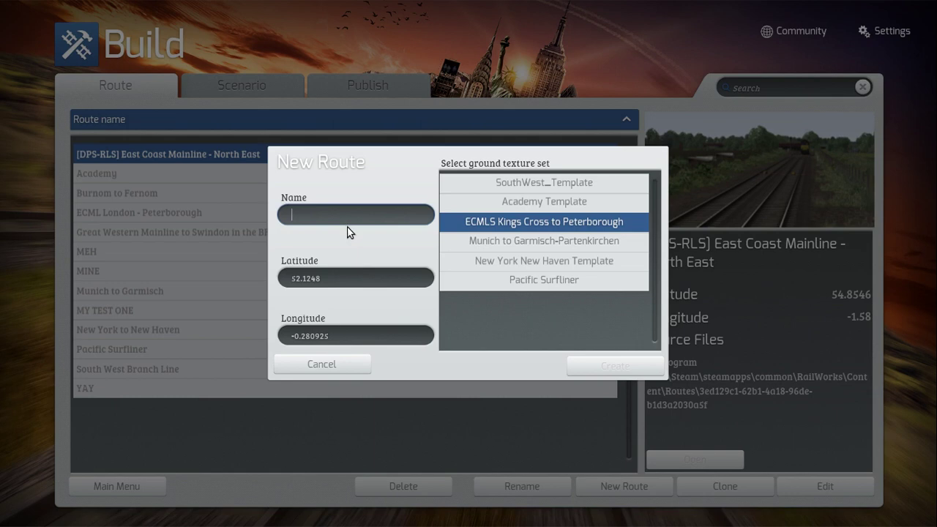
pyautogui.write('LOL')
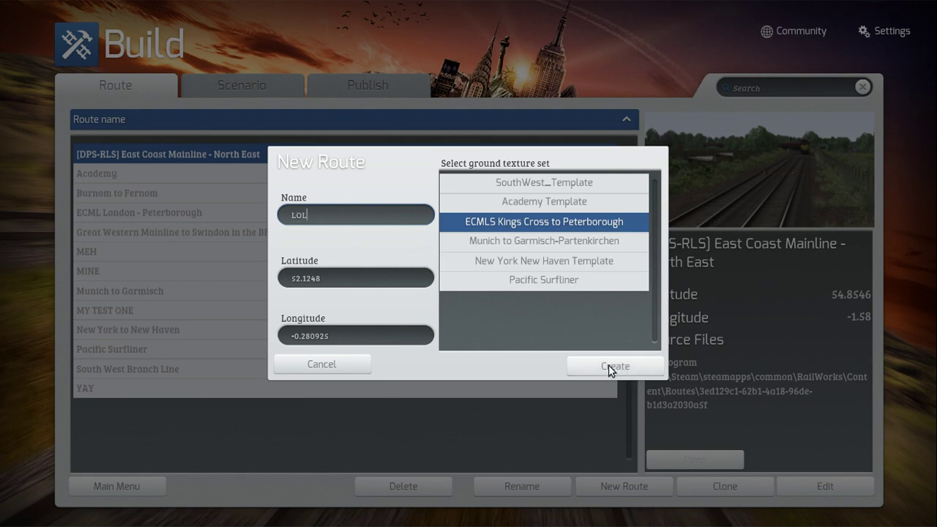
pyautogui.click(606, 365)
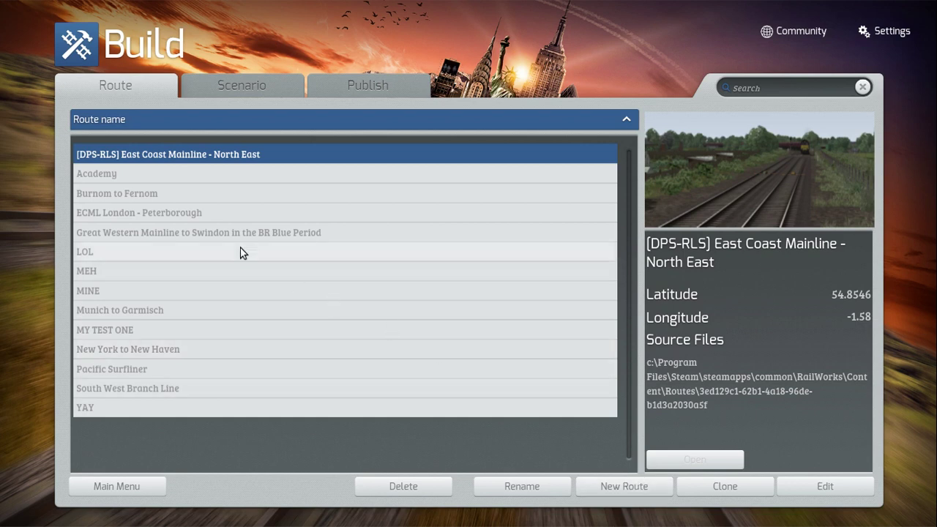
# Open the LOL route for editing and look around its starting marker.
pyautogui.click(131, 249)
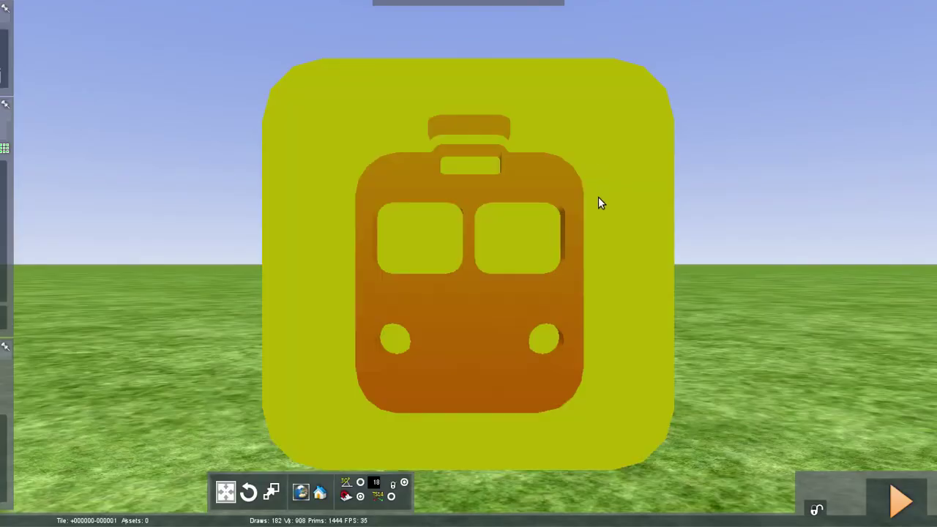
pyautogui.moveTo(600, 203); pyautogui.dragTo(626, 425, button='right')
pyautogui.scroll(-5, 600, 203)
pyautogui.scroll(-5, 601, 203)
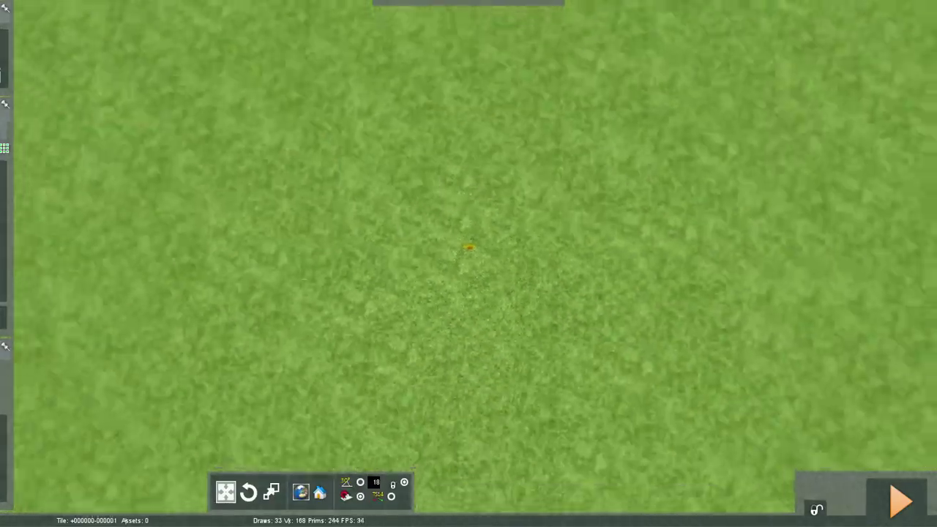
pyautogui.moveTo(600, 202); pyautogui.dragTo(601, 139, button='right')
pyautogui.scroll(8, 601, 203)
pyautogui.scroll(5, 601, 203)
pyautogui.scroll(-3, 601, 203)
pyautogui.scroll(-2, 595, 220)
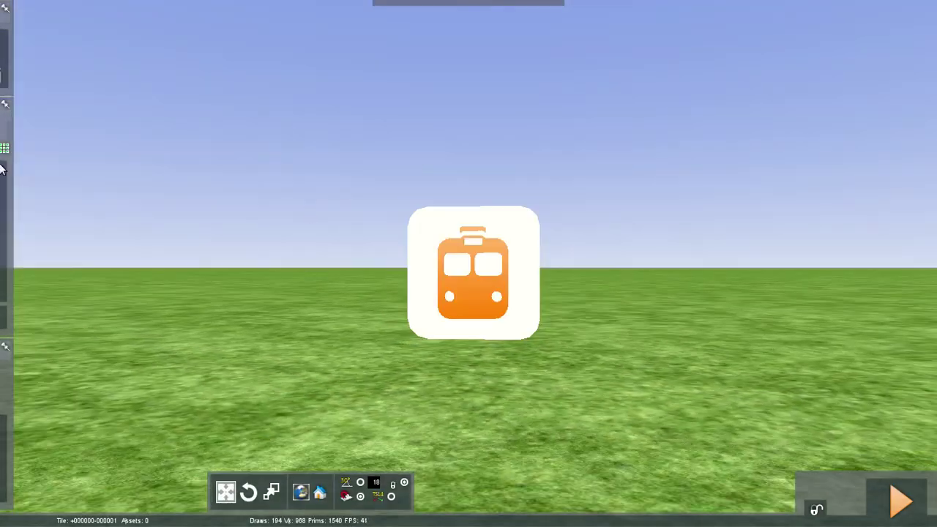
# Switch to the track and linear object tools and choose Track Concrete 01 as the track to lay.
pyautogui.moveTo(3, 169)
pyautogui.moveTo(3, 10)
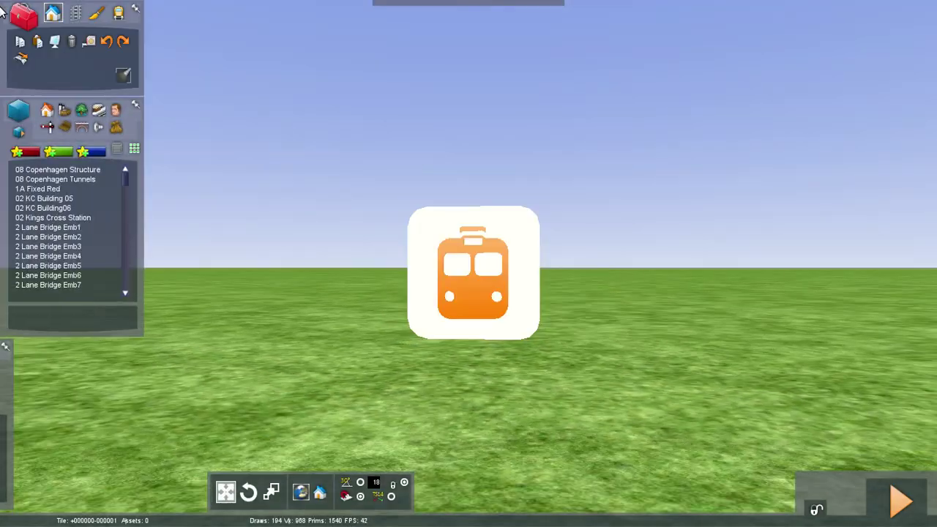
pyautogui.click(76, 13)
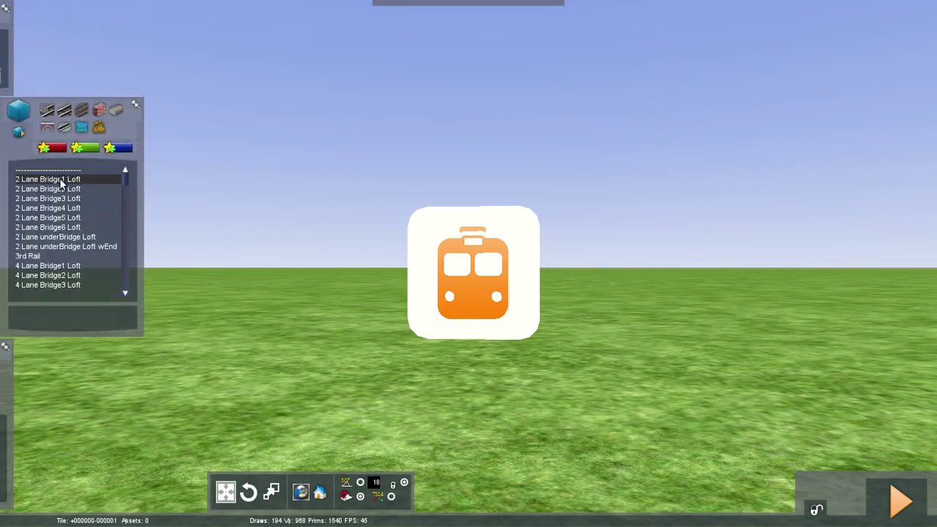
pyautogui.click(46, 111)
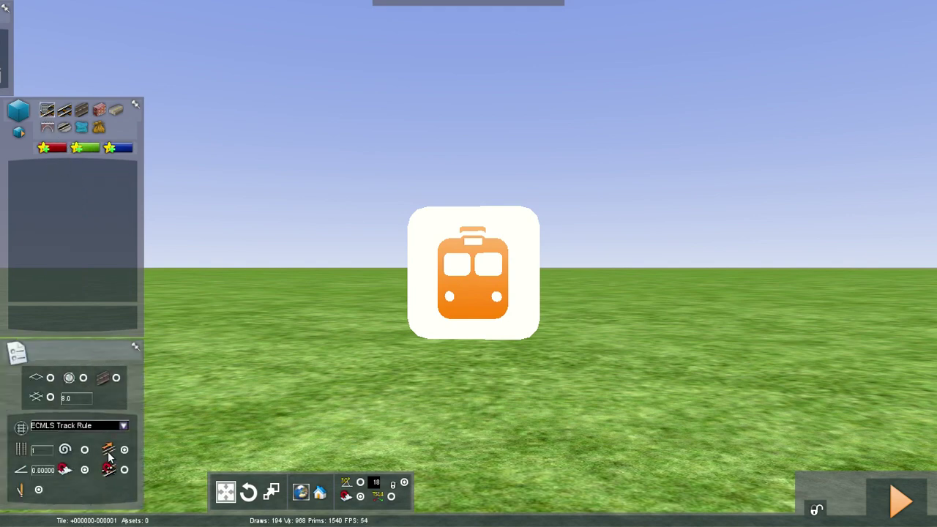
pyautogui.moveTo(6, 44)
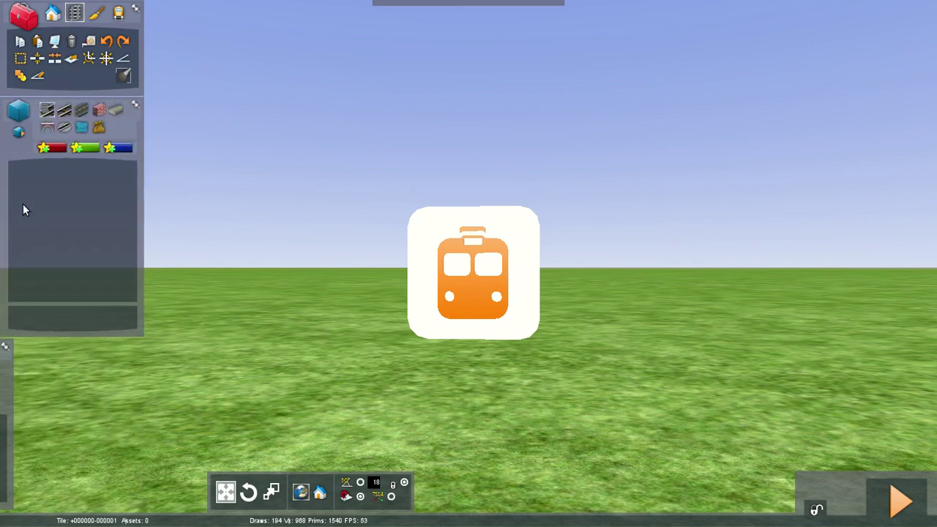
pyautogui.click(63, 112)
pyautogui.click(47, 111)
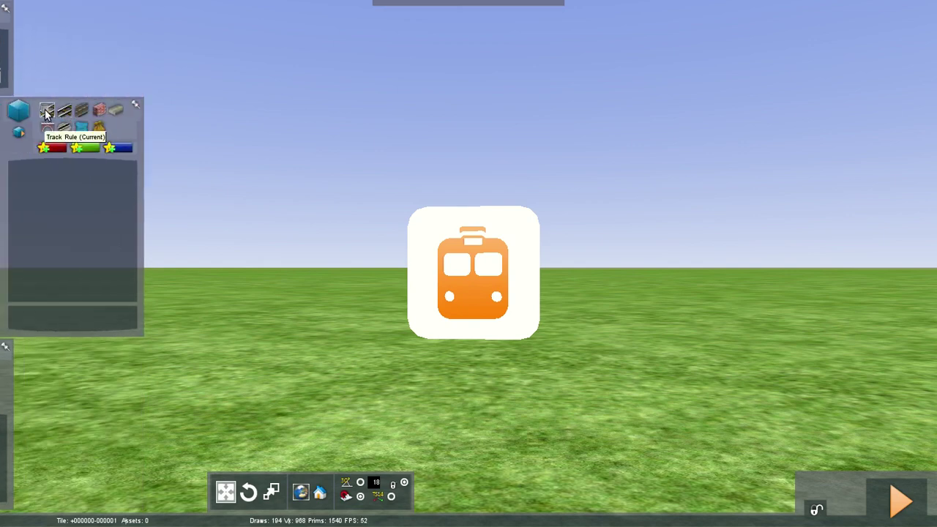
pyautogui.click(64, 111)
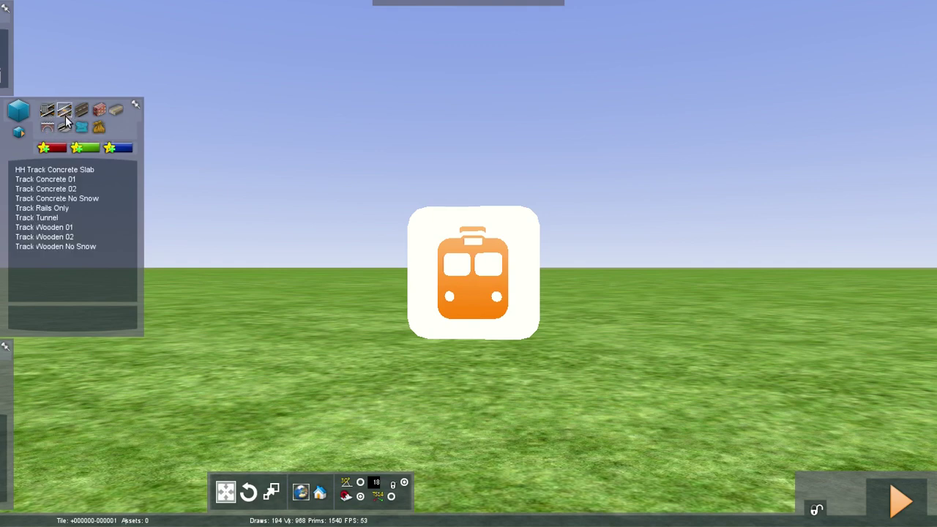
pyautogui.click(66, 171)
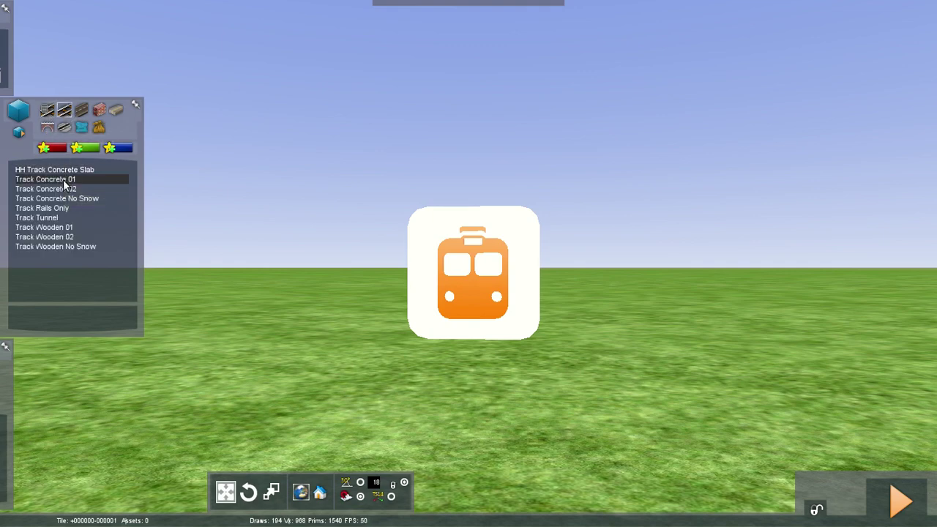
pyautogui.click(66, 180)
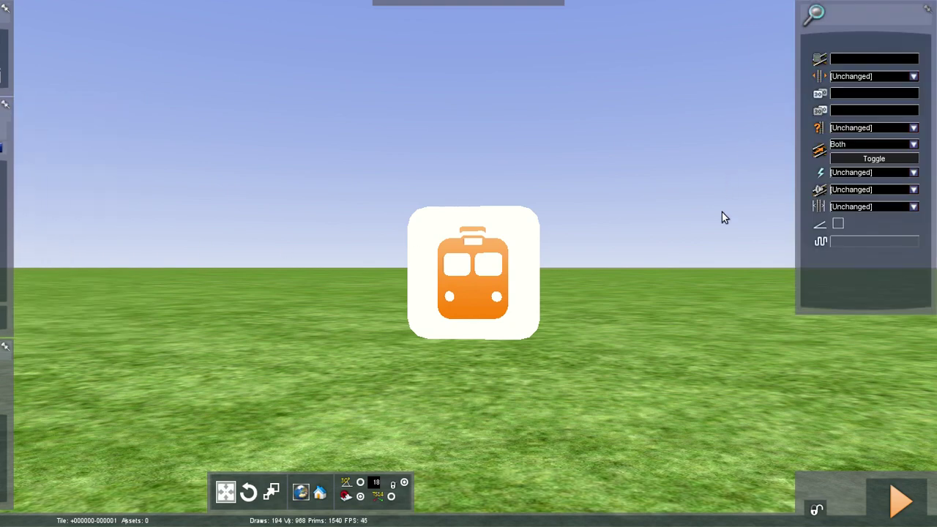
# Set both track speed limits to 115 and the track type to Main Line.
pyautogui.moveTo(818, 78)
pyautogui.mouseDown(button='right')
pyautogui.moveTo(818, 147)
pyautogui.moveTo(818, 77)
pyautogui.mouseUp(button='right')
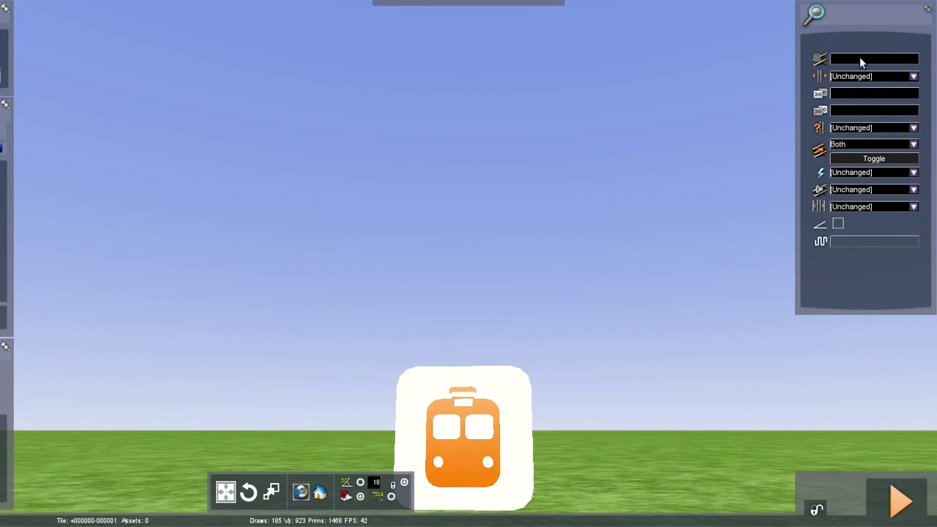
pyautogui.click(842, 94)
pyautogui.write('115')
pyautogui.click(849, 111)
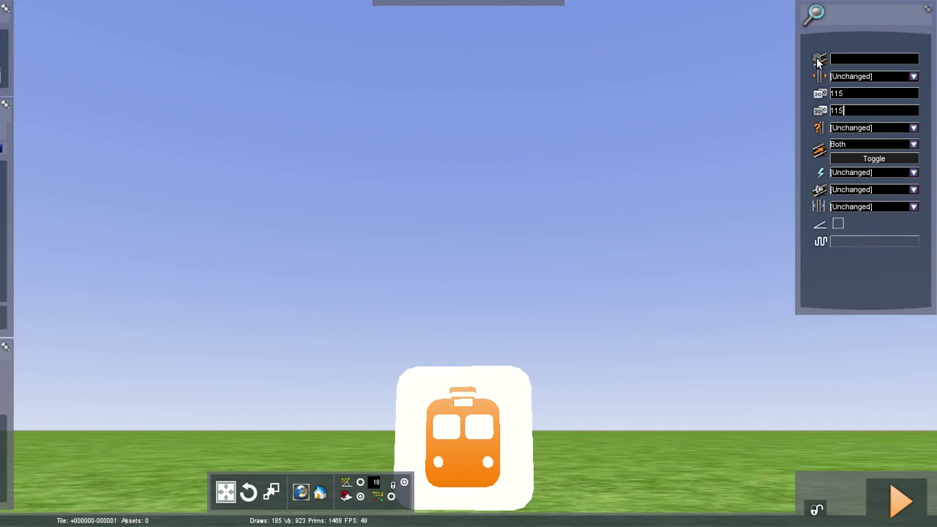
pyautogui.click(913, 76)
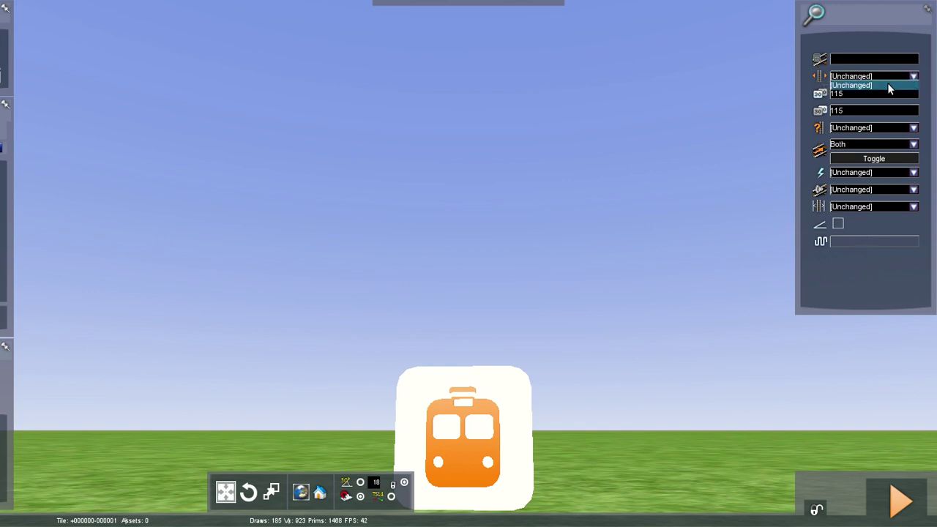
pyautogui.click(894, 84)
pyautogui.click(913, 129)
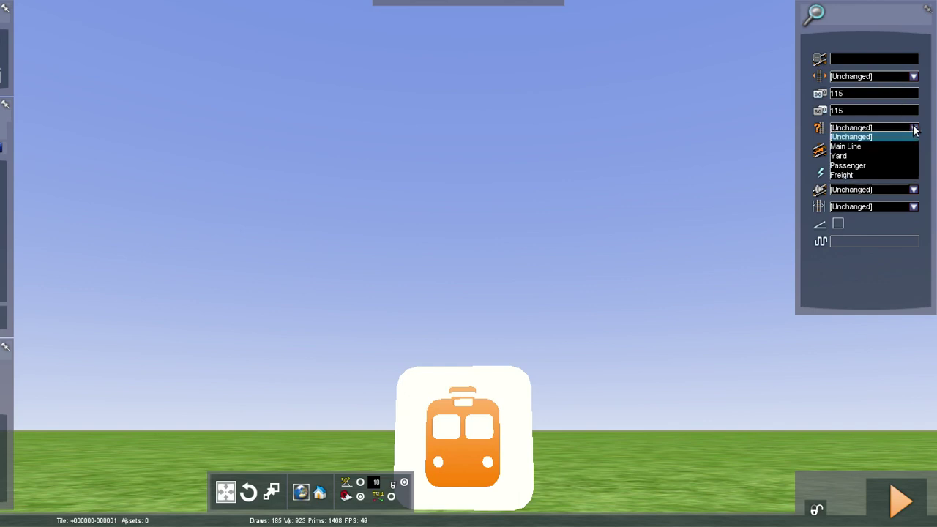
pyautogui.click(869, 147)
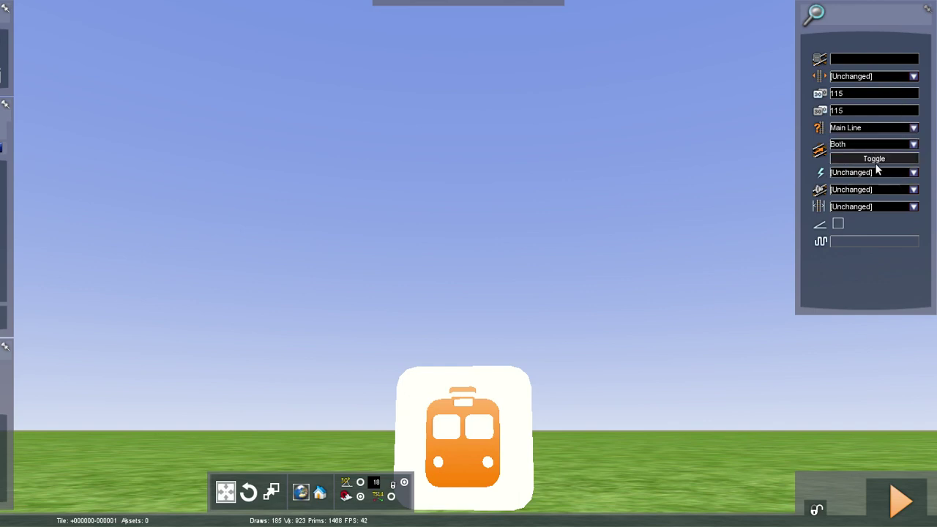
# Set the track electrification to Fourth Rail and the final selectable track property to On.
pyautogui.click(913, 172)
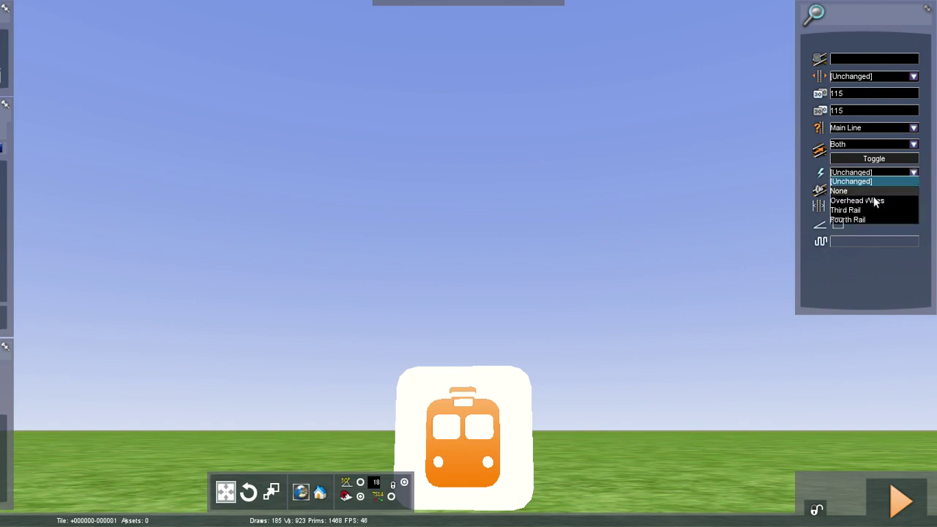
pyautogui.click(861, 217)
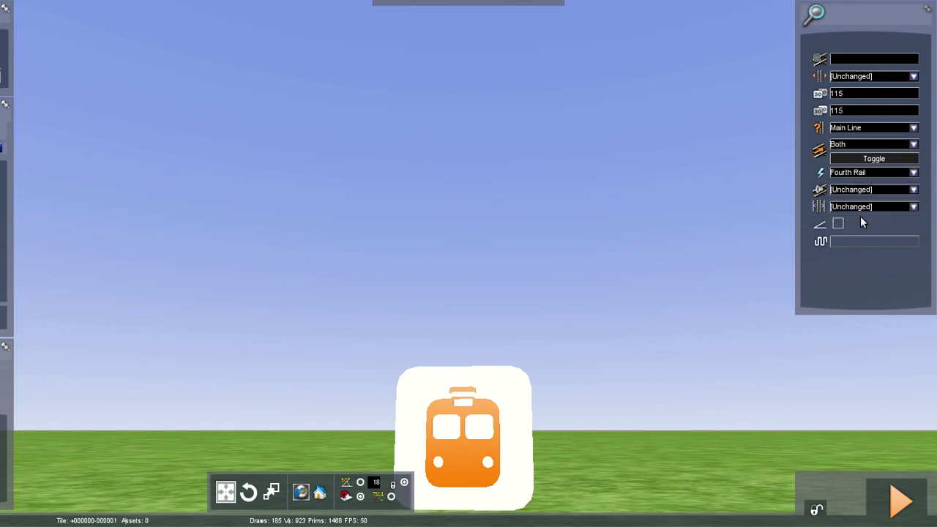
pyautogui.click(914, 191)
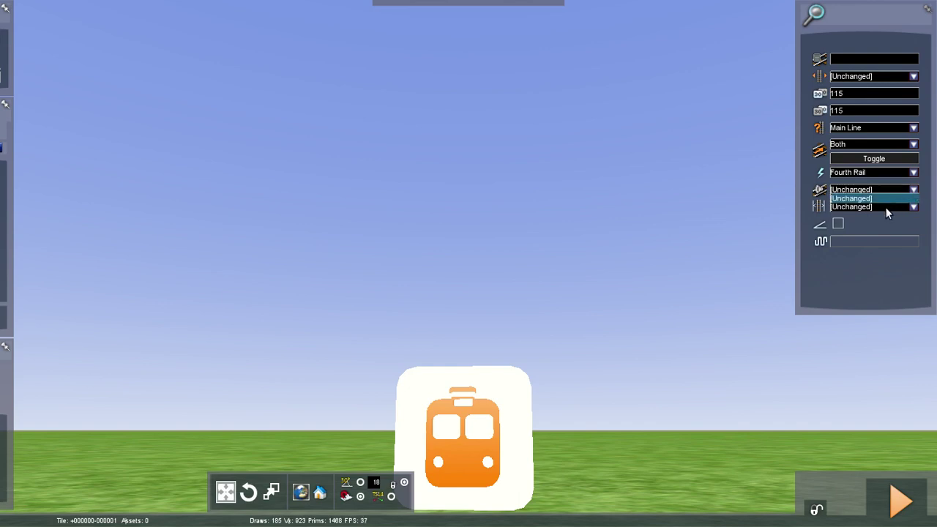
pyautogui.click(864, 206)
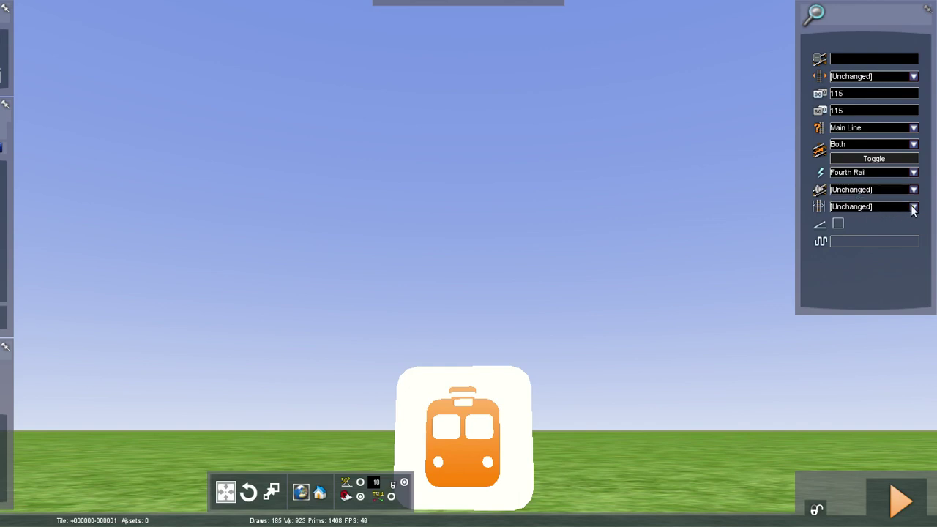
pyautogui.click(914, 208)
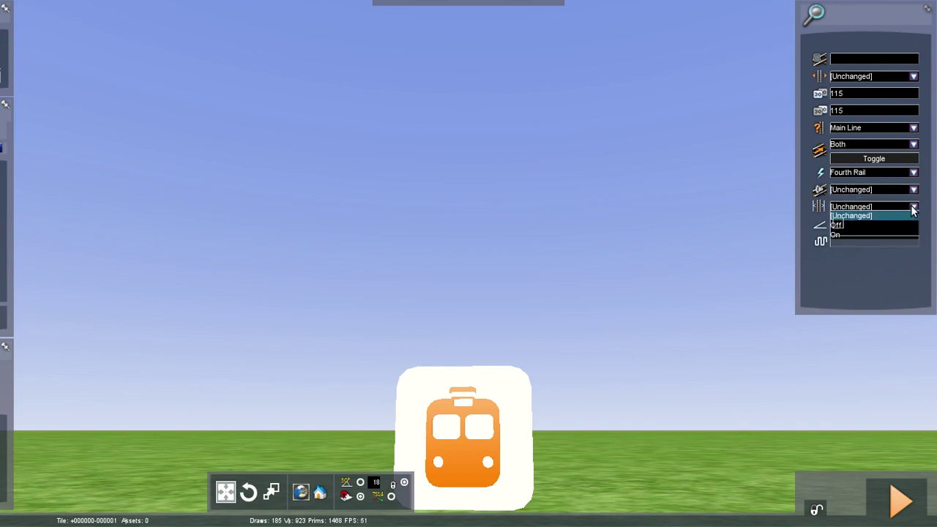
pyautogui.click(852, 234)
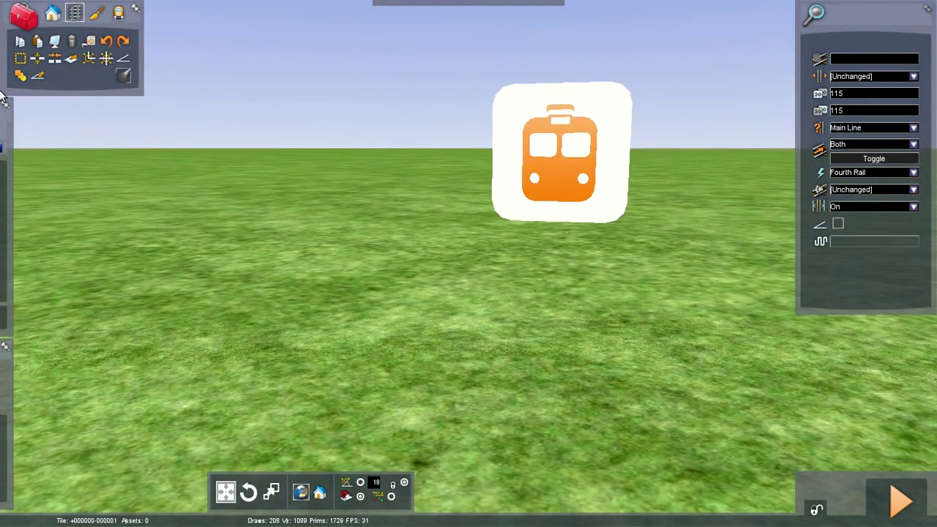
pyautogui.click(488, 473)
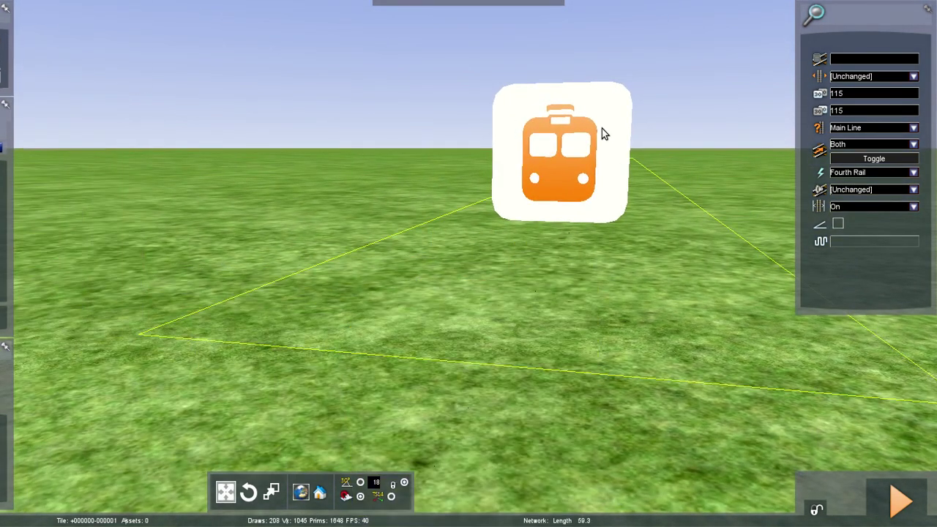
pyautogui.scroll(-10, 610, 189)
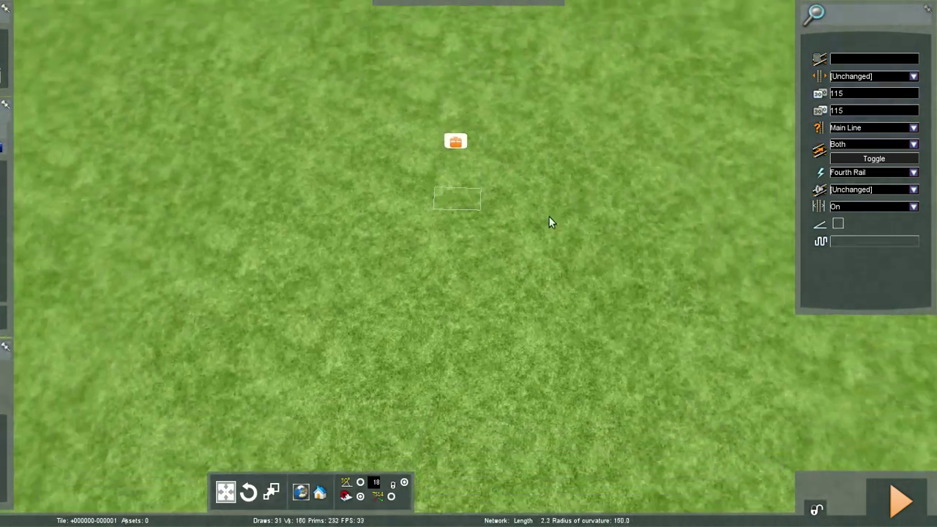
pyautogui.moveTo(549, 217); pyautogui.dragTo(546, 256, button='right')
pyautogui.rightClick(477, 262)
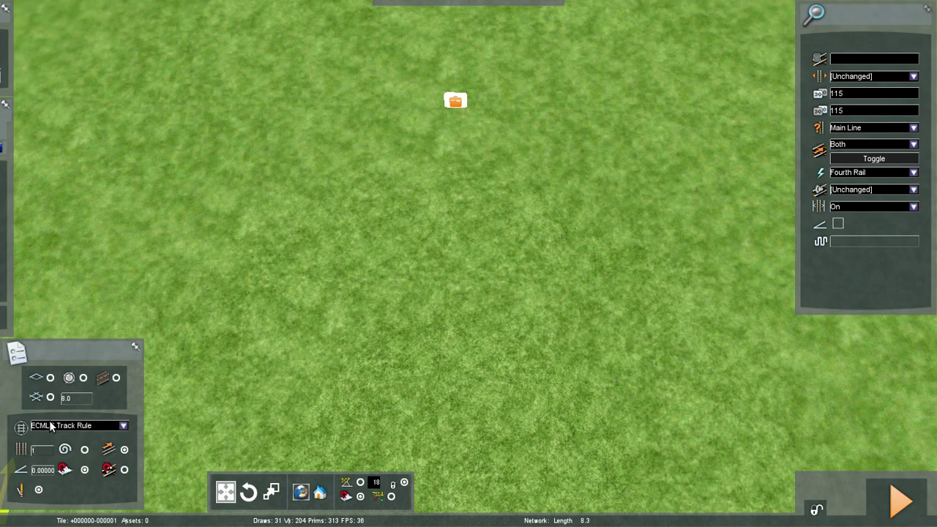
# Set the number of parallel tracks to 2 and lay a nearly straight double track about 500 m long, beginning near the starting marker.
pyautogui.write('2')
pyautogui.press('Return')
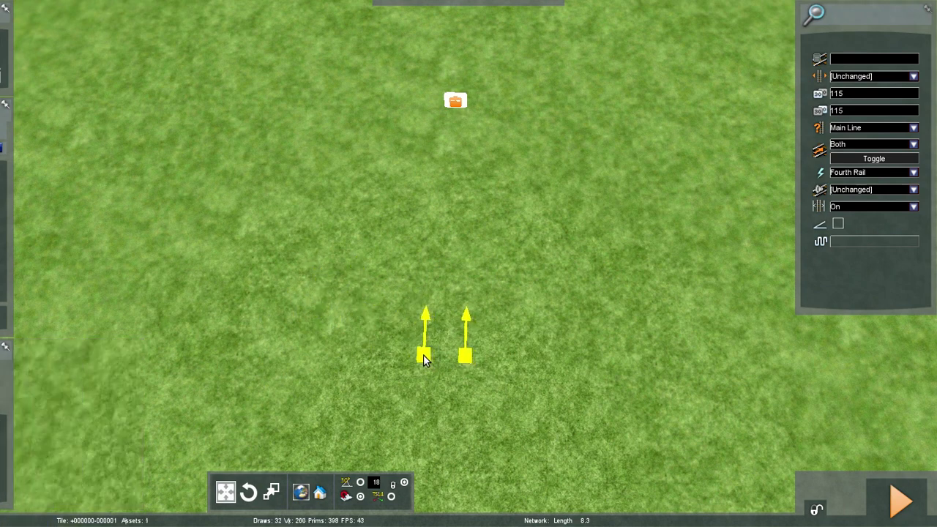
pyautogui.moveTo(423, 358); pyautogui.dragTo(514, 9)
pyautogui.press('Up')
pyautogui.moveTo(489, 308); pyautogui.dragTo(527, 176)
pyautogui.moveTo(528, 176); pyautogui.dragTo(578, 73, button='right')
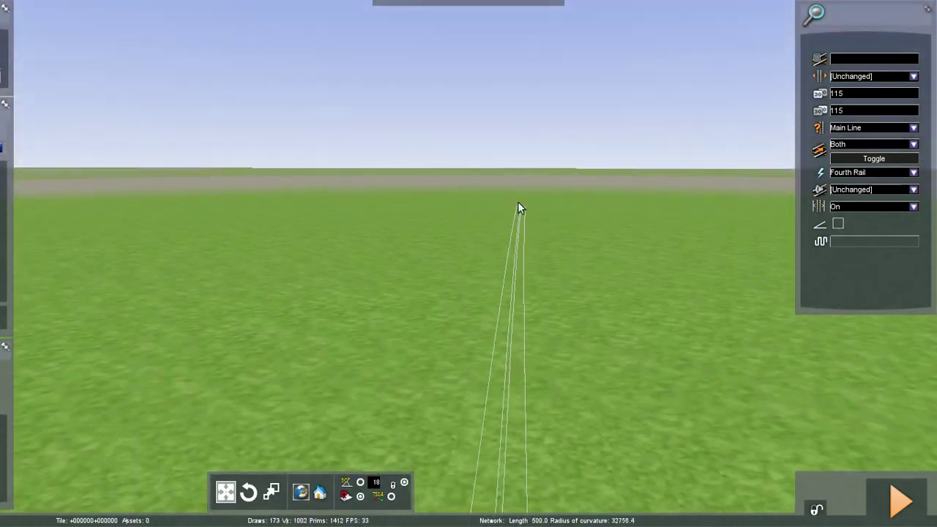
pyautogui.click(514, 215)
pyautogui.press('Up')
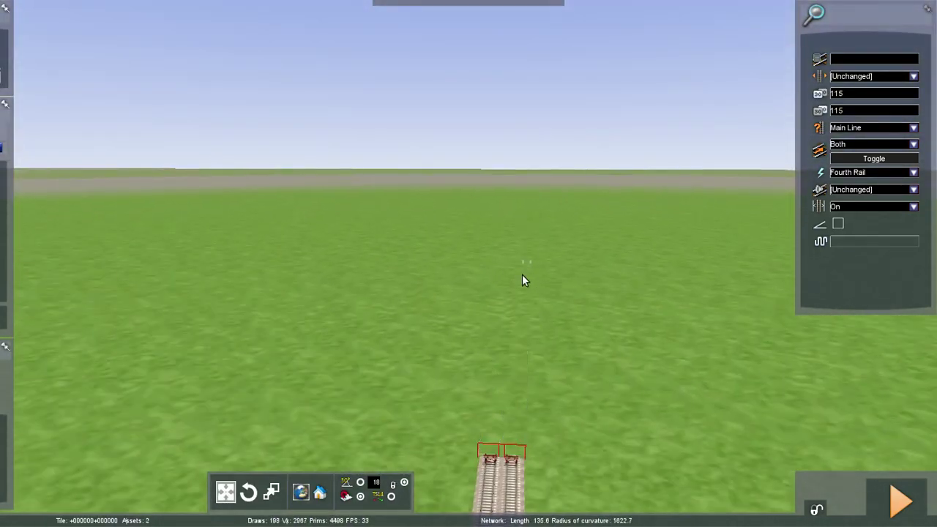
pyautogui.rightClick(570, 402)
# Examine the buffer stops at the start of the double track and list the available platform lofts.
pyautogui.moveTo(570, 403); pyautogui.dragTo(869, 347, button='right')
pyautogui.press('Up')
pyautogui.press('Up')
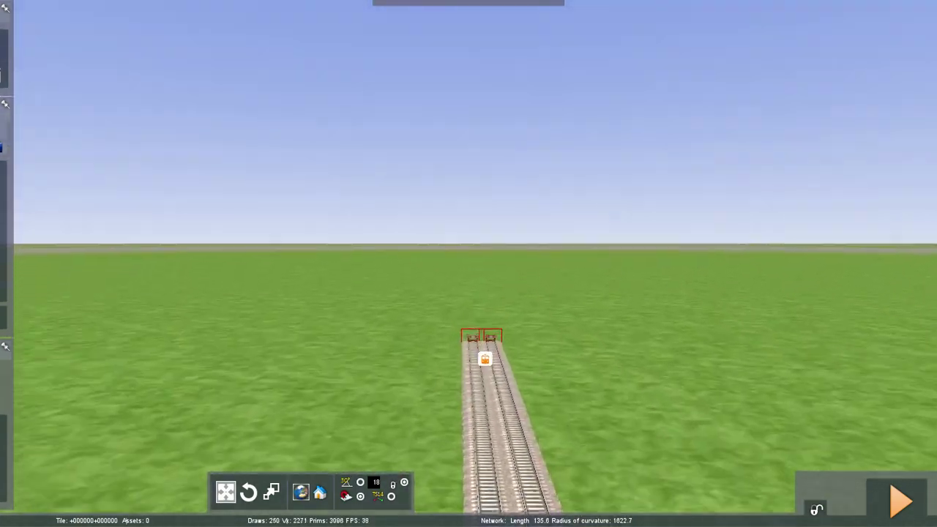
pyautogui.press('Up')
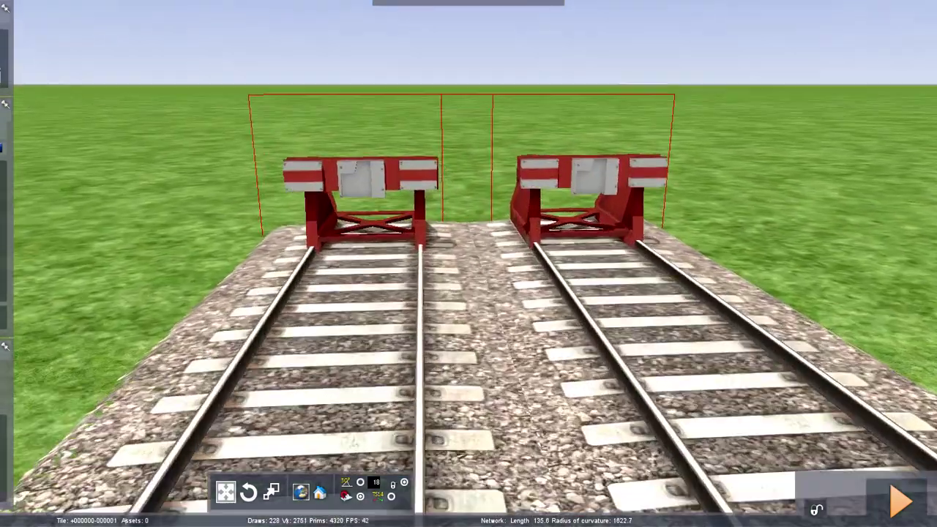
pyautogui.moveTo(1, 292)
pyautogui.click(115, 110)
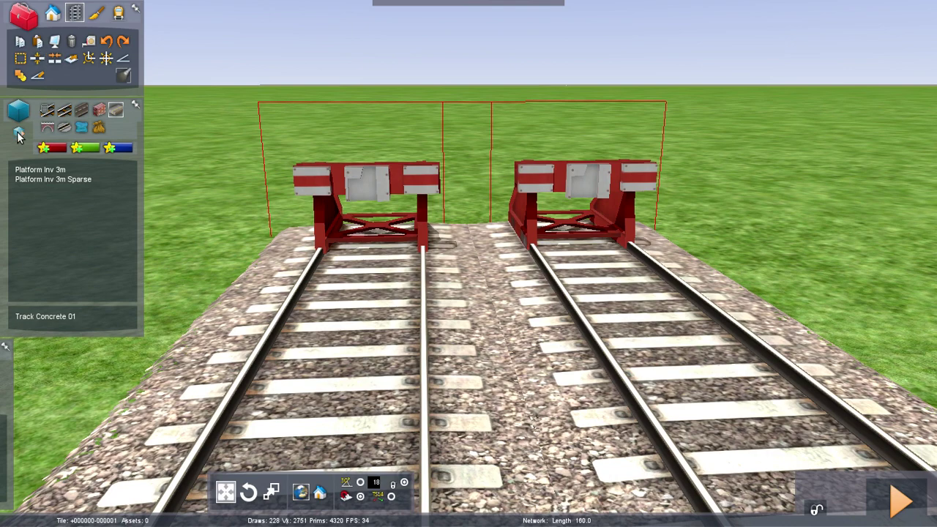
# Enable the ChrisTrains RailSimulator asset set and the DPSimulation sets ECMLNE and Nameplates for the route.
pyautogui.moveTo(841, 6)
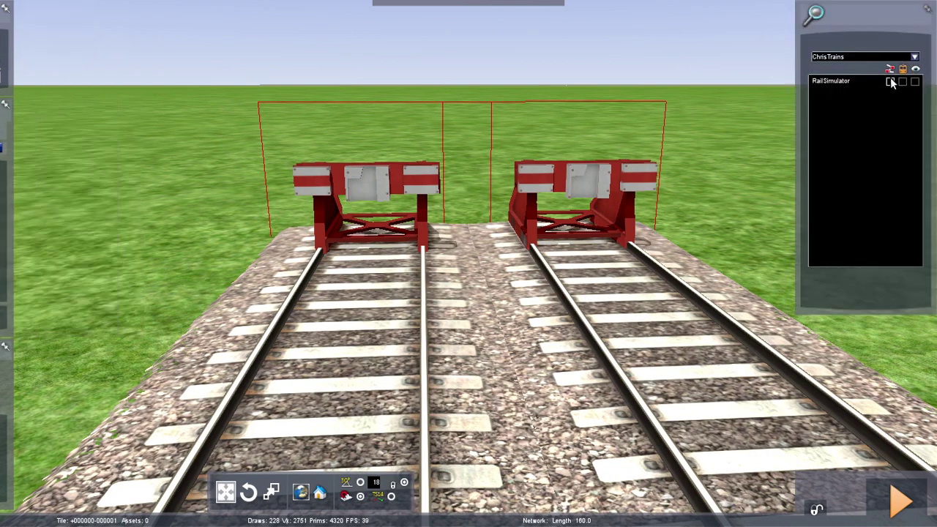
pyautogui.moveTo(3, 108)
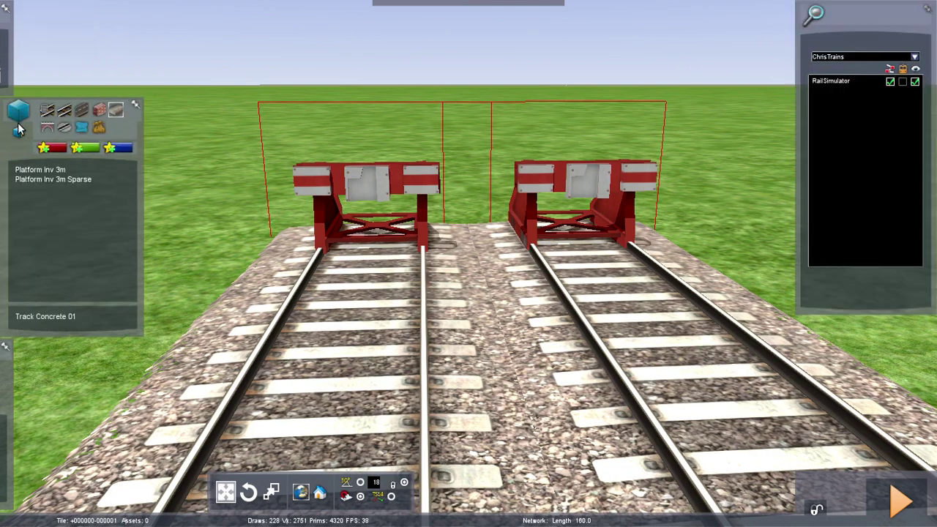
pyautogui.click(917, 57)
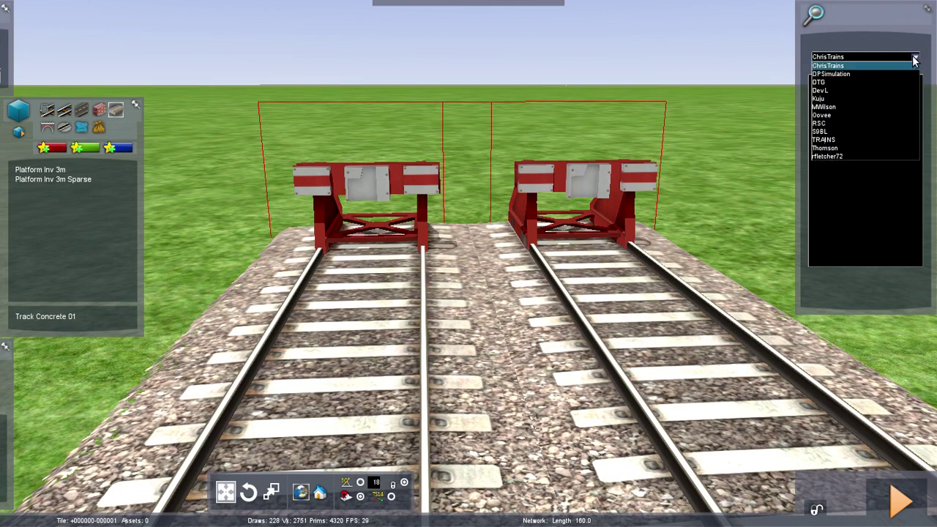
pyautogui.click(826, 82)
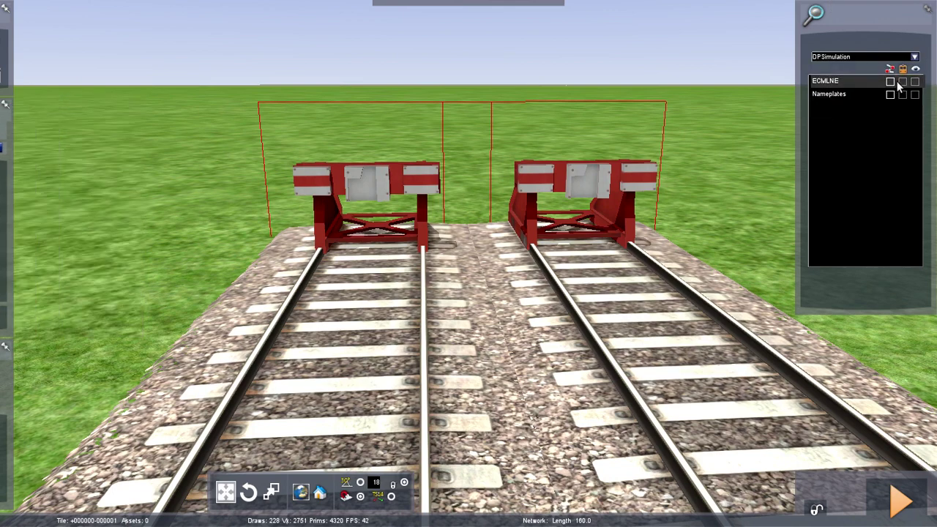
pyautogui.click(891, 83)
pyautogui.click(892, 95)
# Enable the DTG asset sets Consists and Trainset for the route.
pyautogui.click(917, 57)
pyautogui.click(825, 84)
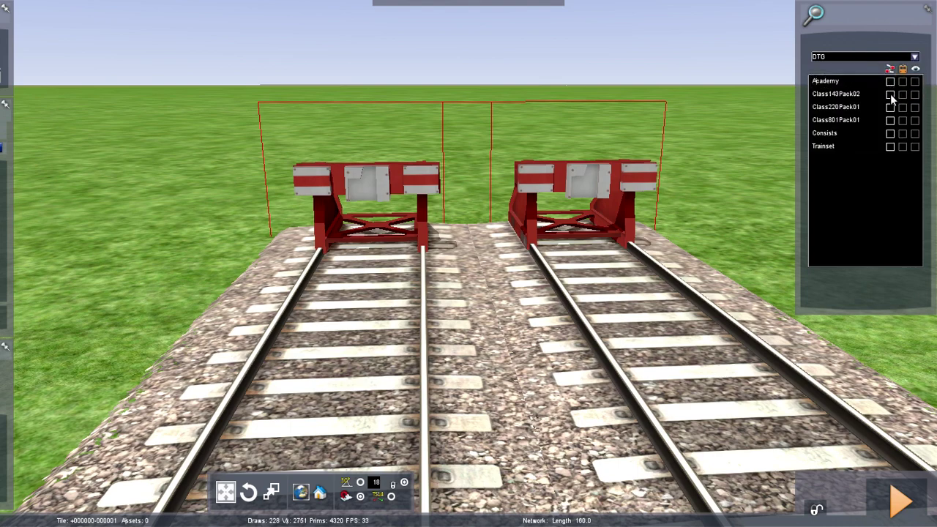
pyautogui.click(890, 134)
pyautogui.click(890, 147)
# Enable the DevL SouthWest, Kuju RailSimulator and 170Decals asset sets, and open the Oovee provider's sets.
pyautogui.click(915, 57)
pyautogui.click(834, 91)
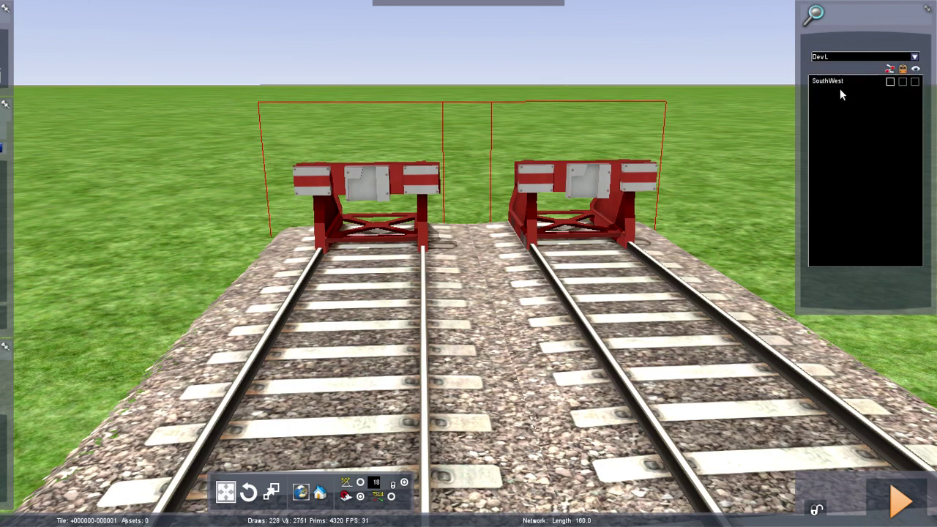
pyautogui.click(915, 58)
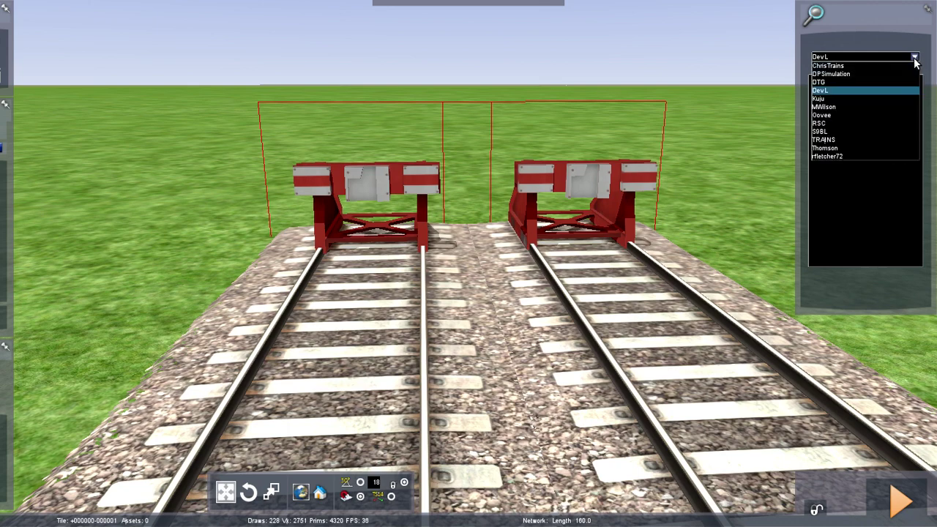
pyautogui.click(842, 99)
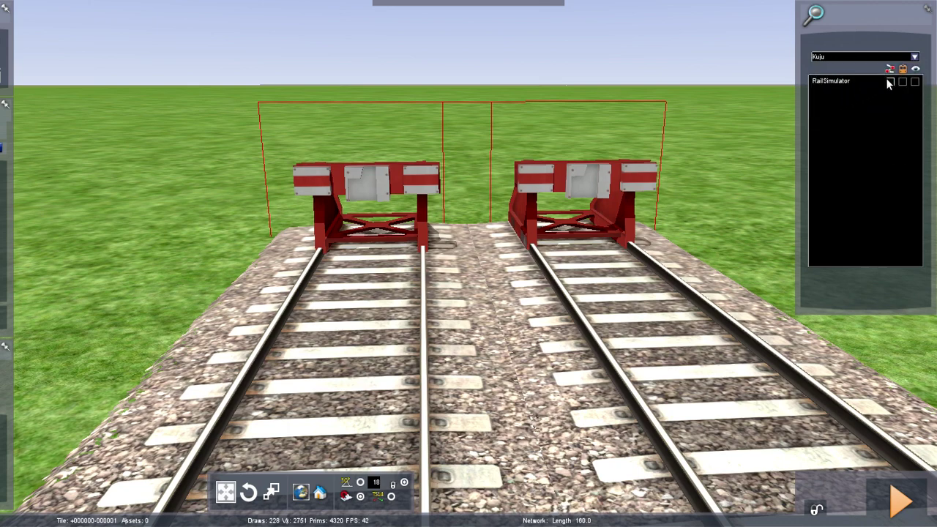
pyautogui.click(915, 58)
pyautogui.click(831, 108)
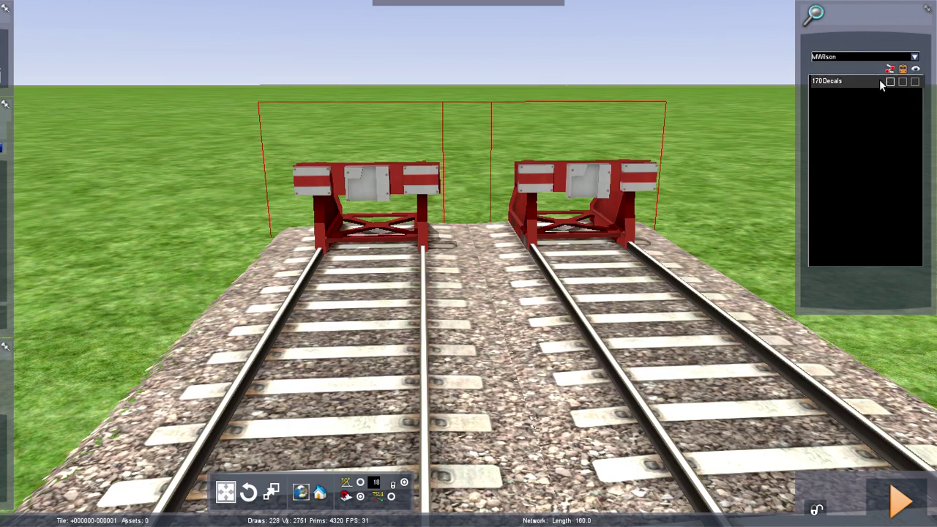
pyautogui.click(914, 58)
pyautogui.click(842, 115)
# Enable the RSC sets BrightonMainLine, Class47Pack01, Class66Pack03, Class67Pack02, Consists, ECMLS, RivieraLine and UKTS class 170 [XC].
pyautogui.click(915, 58)
pyautogui.click(848, 124)
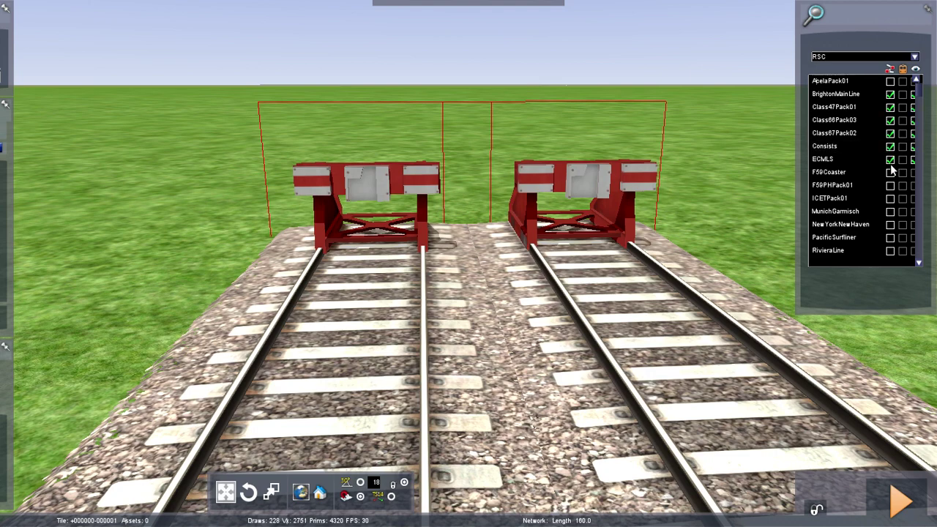
pyautogui.click(891, 251)
pyautogui.moveTo(918, 130); pyautogui.dragTo(917, 262)
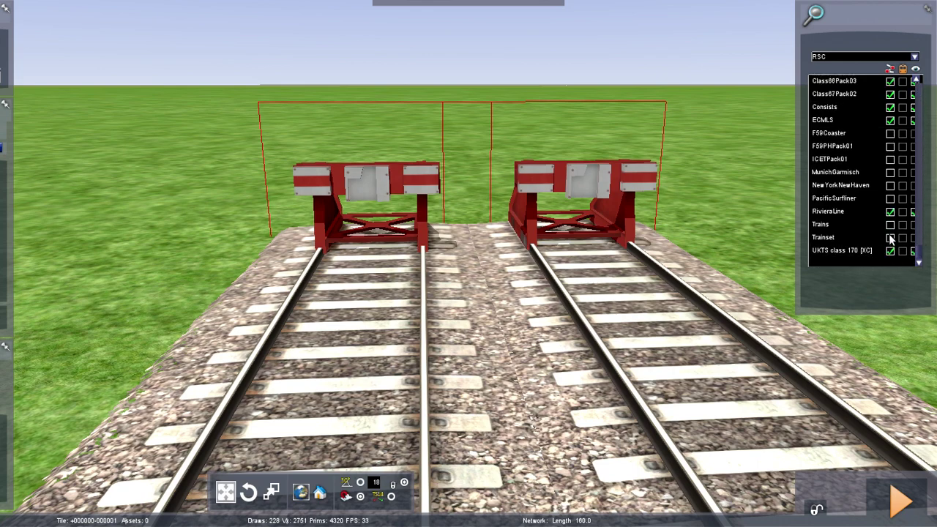
# Enable the S9BL Class390Addon set and the TRAINS sets CONSISTS and TRAINSET.
pyautogui.click(916, 57)
pyautogui.click(840, 129)
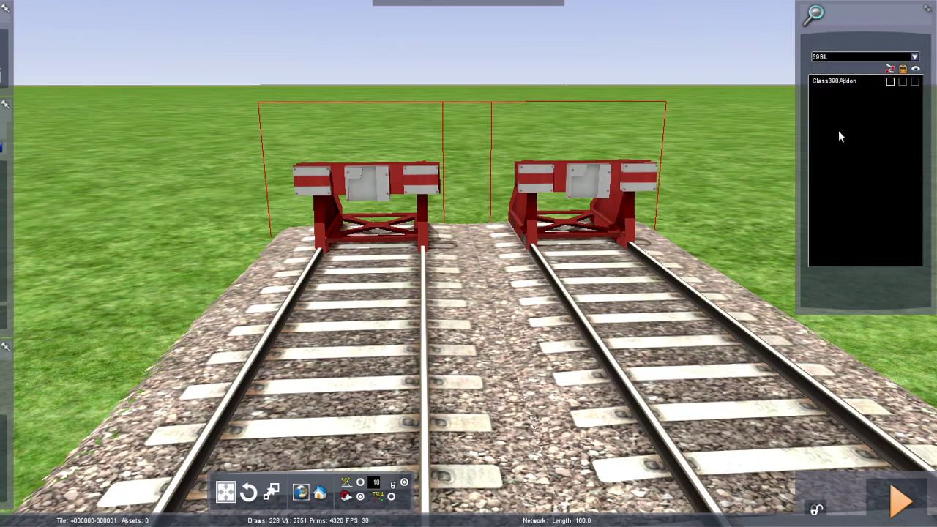
pyautogui.click(915, 58)
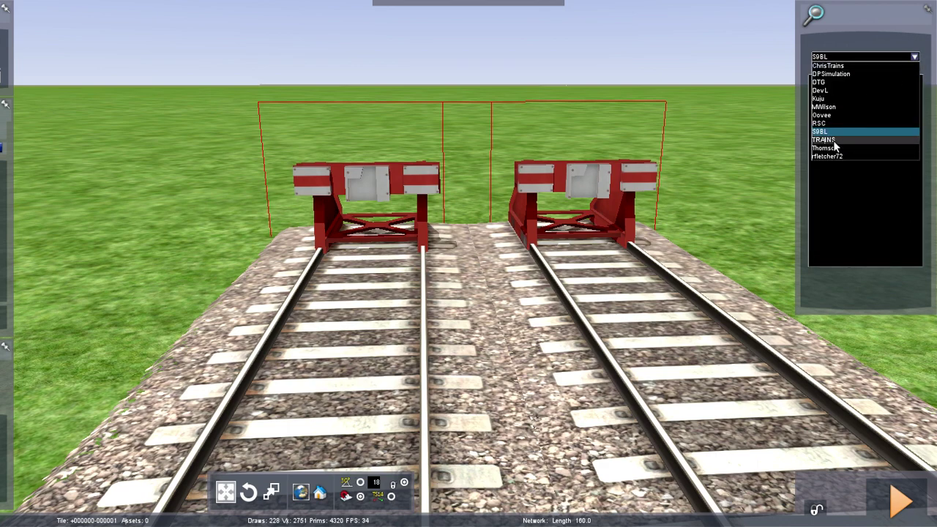
pyautogui.click(831, 144)
pyautogui.click(890, 82)
# Enable the Thomson sets Class170Pack01 and Consists, plus the HST set of the last provider.
pyautogui.click(915, 57)
pyautogui.click(831, 147)
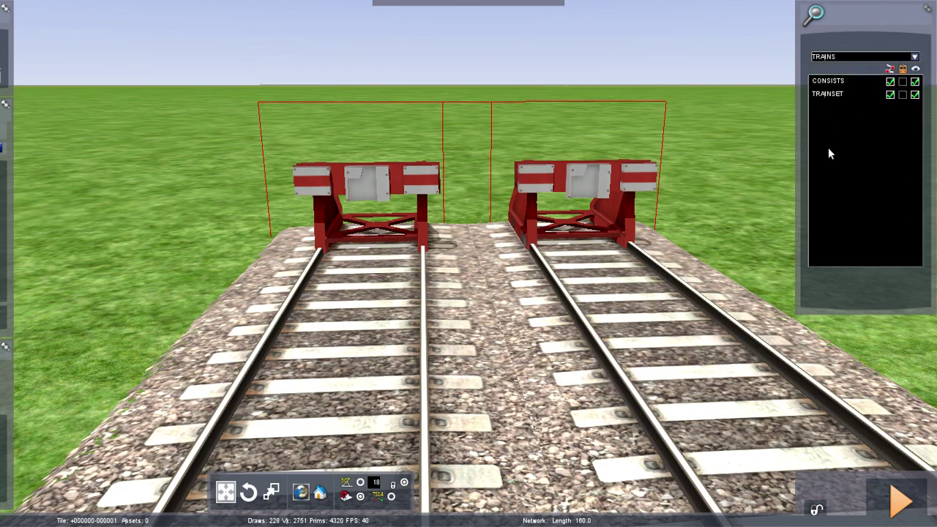
pyautogui.click(890, 93)
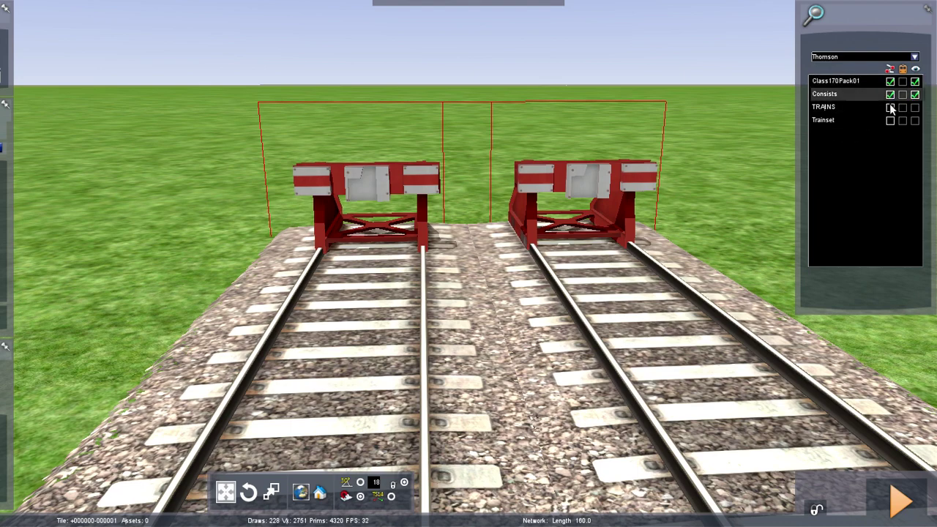
pyautogui.click(914, 57)
pyautogui.click(835, 155)
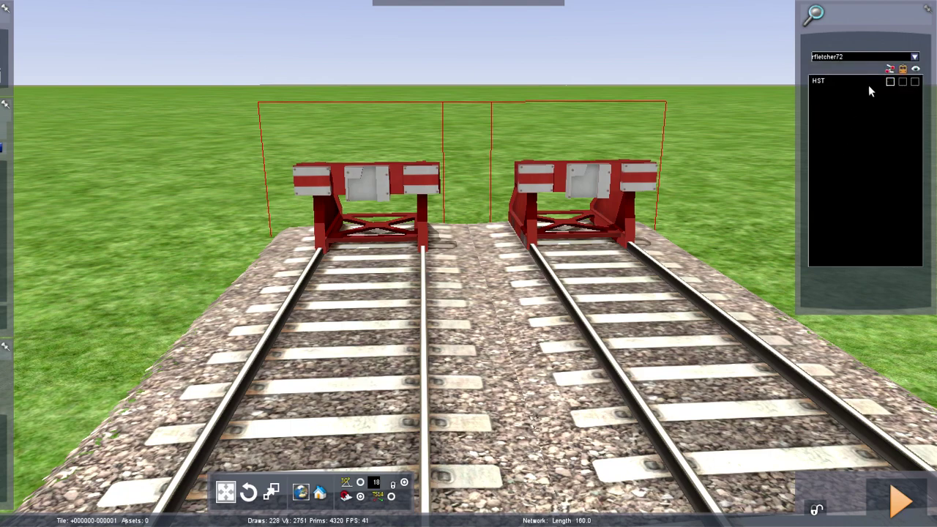
# Choose the SW Platform UK01 5m L loft for placement beside the buffer-stop end of the double track.
pyautogui.moveTo(4, 147)
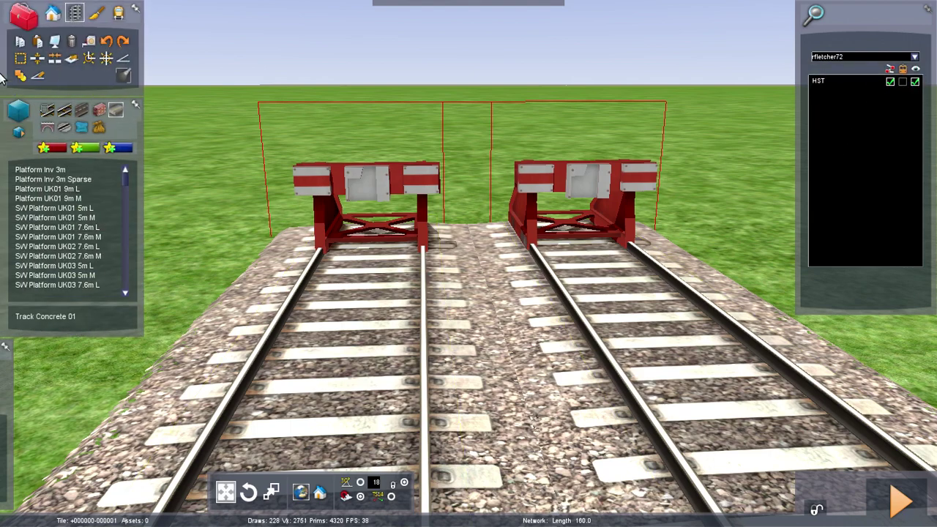
pyautogui.click(57, 208)
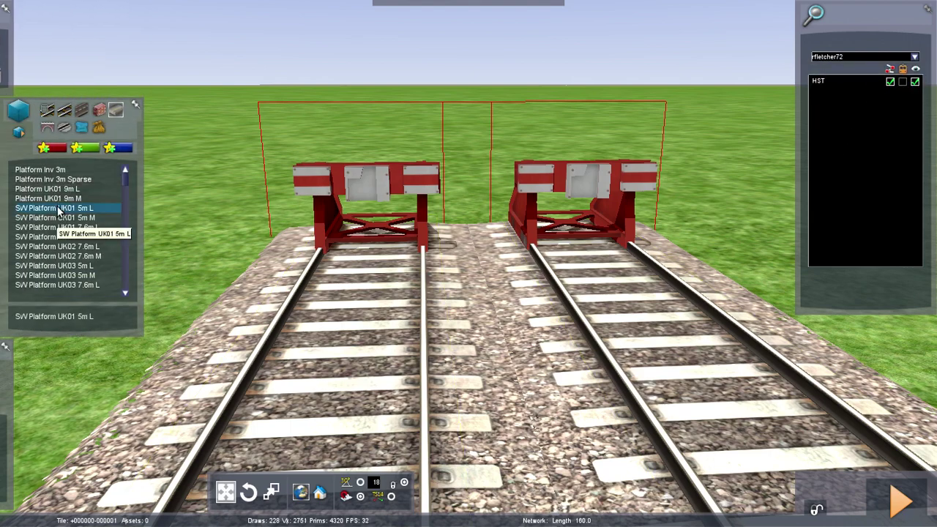
pyautogui.moveTo(615, 278); pyautogui.dragTo(469, 410, button='right')
pyautogui.moveTo(2, 442)
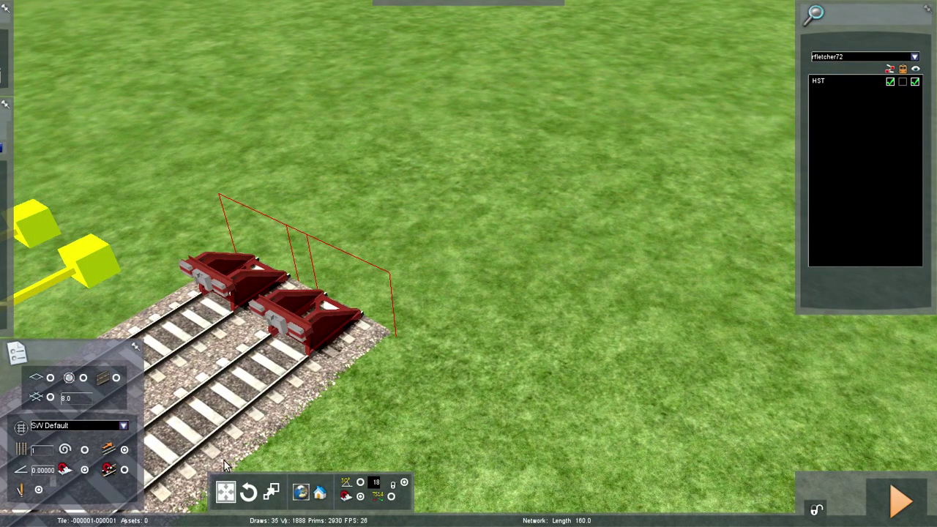
pyautogui.moveTo(571, 396); pyautogui.dragTo(527, 417, button='right')
pyautogui.moveTo(570, 356)
pyautogui.mouseDown(button='right')
pyautogui.moveTo(505, 351)
pyautogui.moveTo(578, 366)
pyautogui.moveTo(570, 356)
pyautogui.mouseUp(button='right')
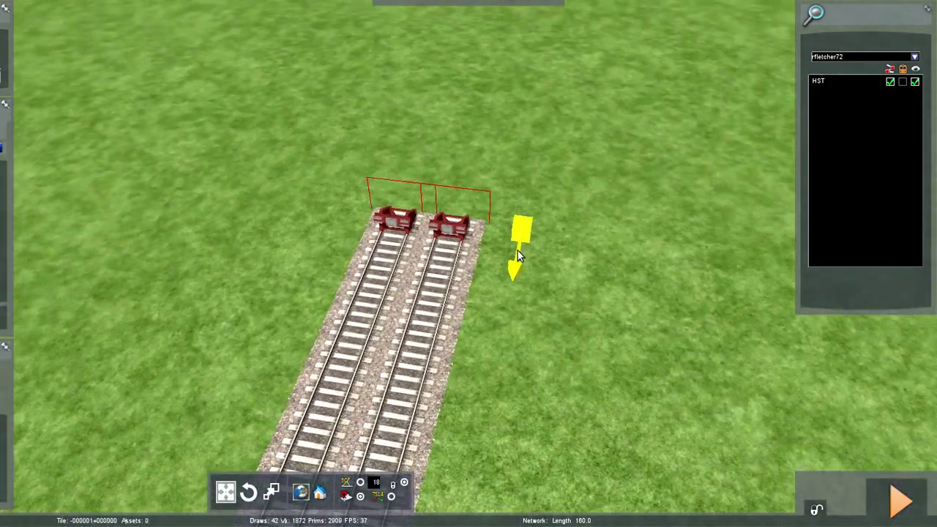
# Try laying a short platform section alongside the double track at the buffer stops, and undo it.
pyautogui.click(484, 405)
pyautogui.press('Down')
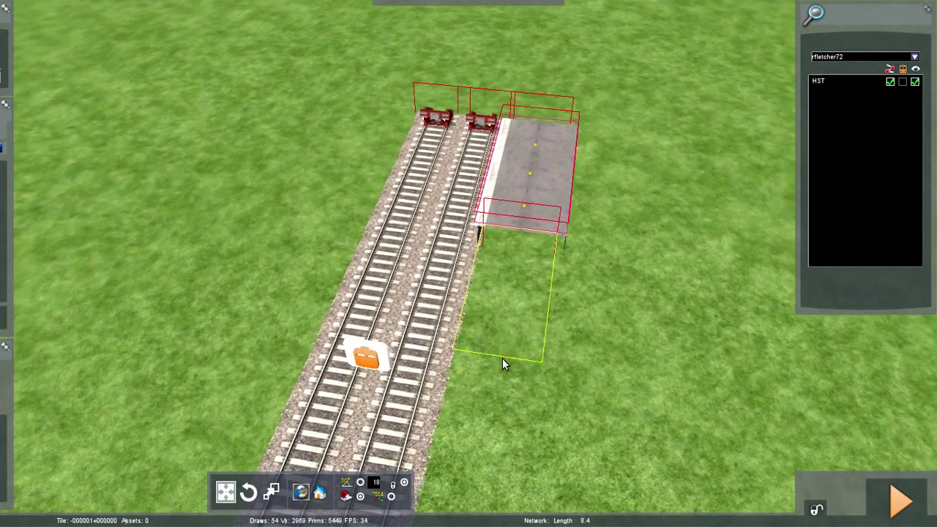
pyautogui.moveTo(71, 41)
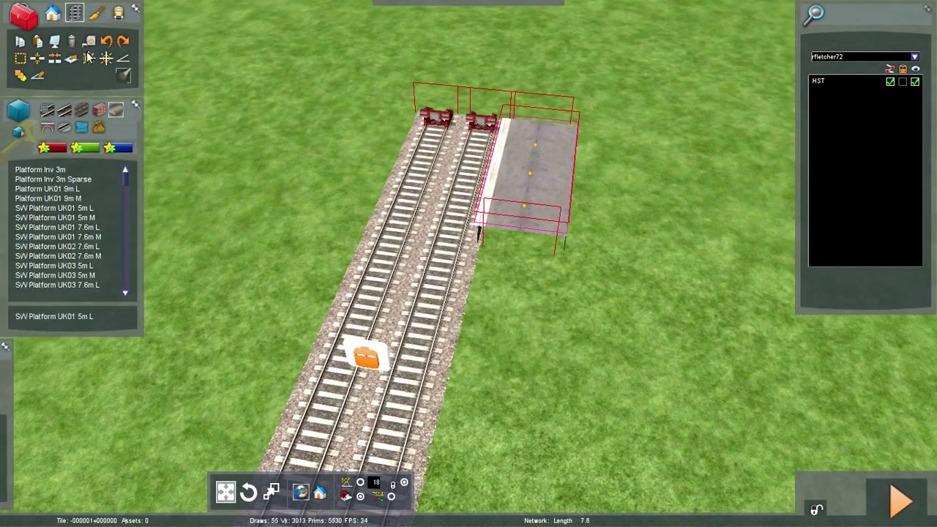
pyautogui.click(106, 41)
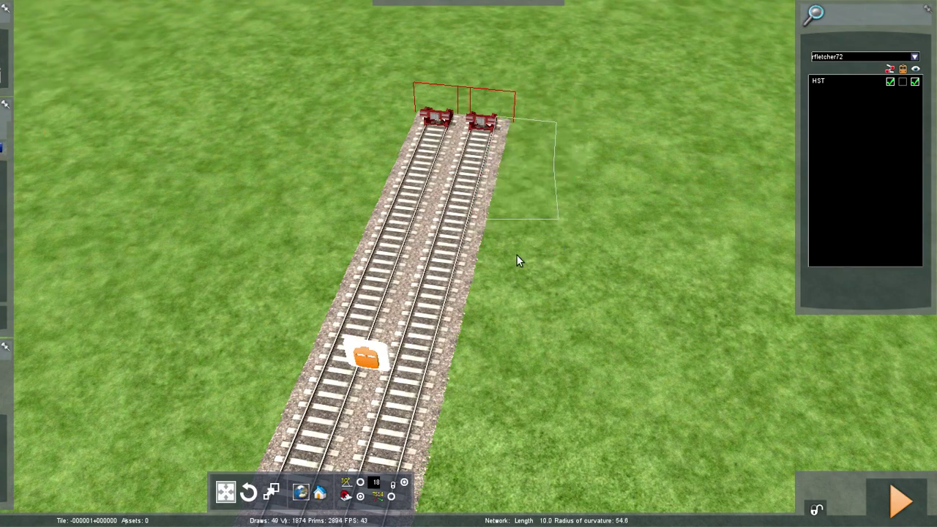
# Lay a SW Platform UK01 5m L platform about 276 m long beside the double track, starting at the buffer stops.
pyautogui.moveTo(476, 345); pyautogui.dragTo(671, 297, button='right')
pyautogui.press('Up')
pyautogui.moveTo(432, 96); pyautogui.dragTo(450, 192, button='right')
pyautogui.press('Down')
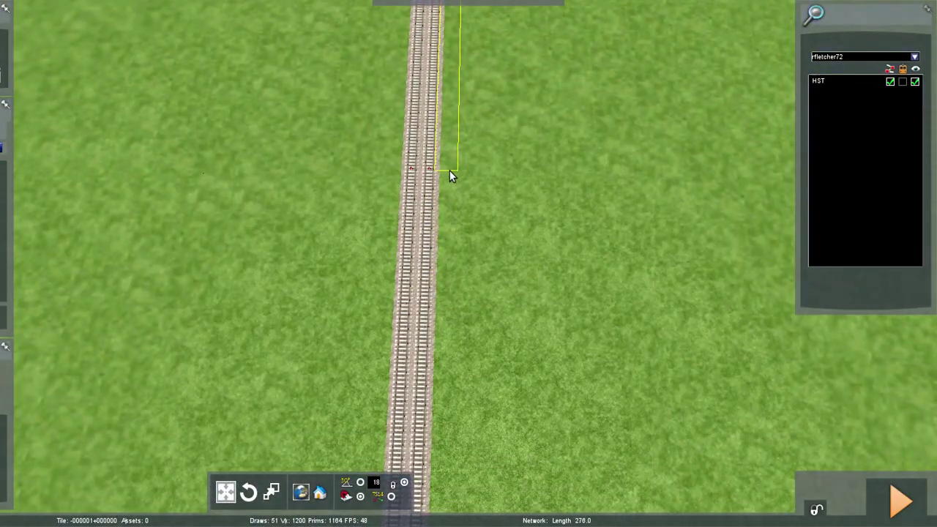
pyautogui.click(450, 170)
# Shift the platform sideways along its X axis, away from the adjacent track, to leave a narrow gap beside the ballast.
pyautogui.press('Down')
pyautogui.rightClick(476, 233)
pyautogui.moveTo(476, 233); pyautogui.dragTo(483, 332, button='right')
pyautogui.press('Up')
pyautogui.press('Up')
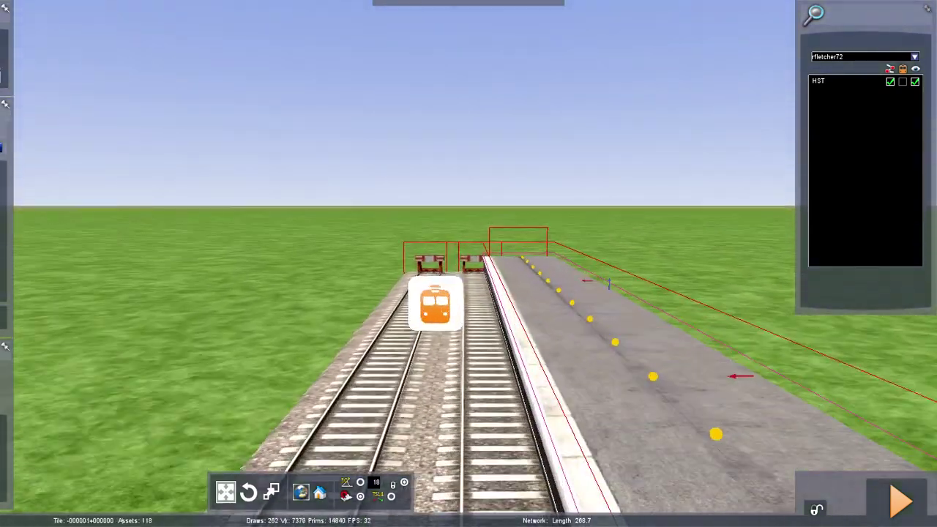
pyautogui.press('Up')
pyautogui.moveTo(469, 264); pyautogui.dragTo(467, 307, button='right')
pyautogui.press('Down')
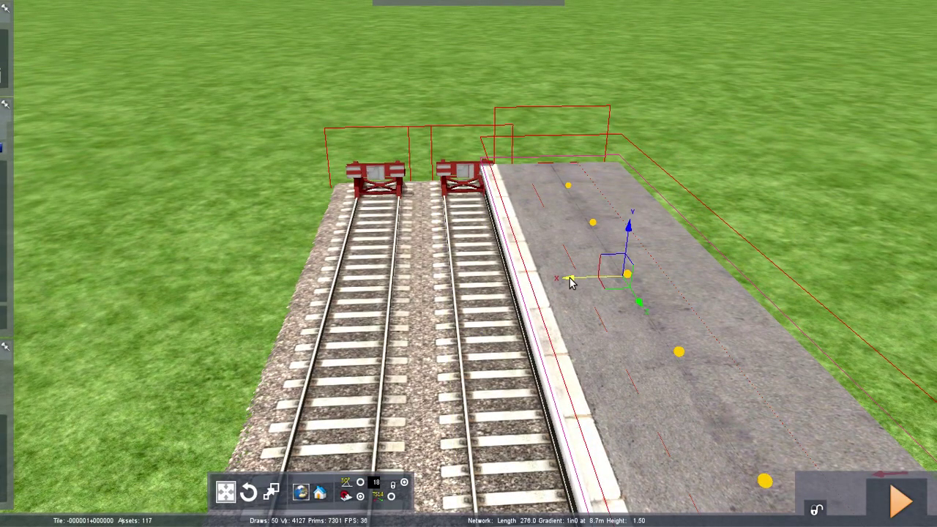
pyautogui.moveTo(571, 284); pyautogui.dragTo(589, 279)
pyautogui.click(595, 282)
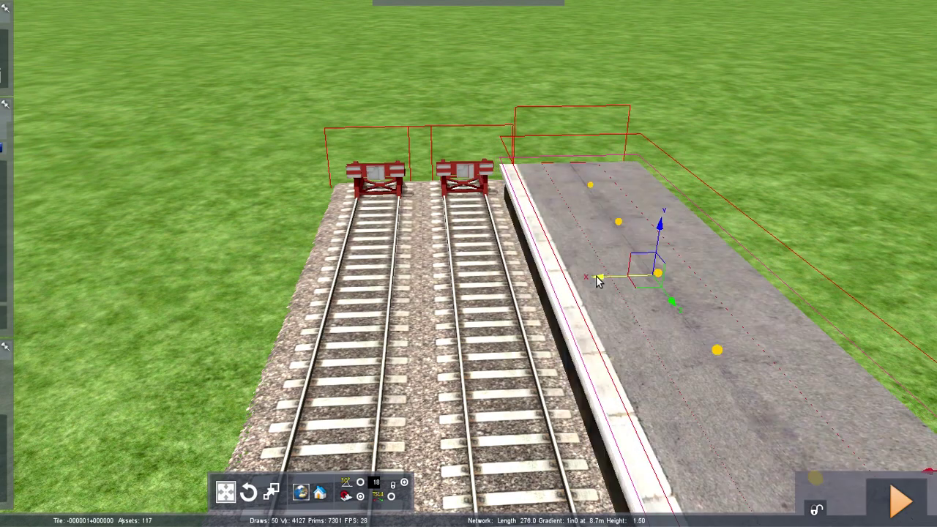
# Try extending the platform beyond the buffer stops with the Platform UK01 9m L loft, and undo the extension.
pyautogui.moveTo(44, 219)
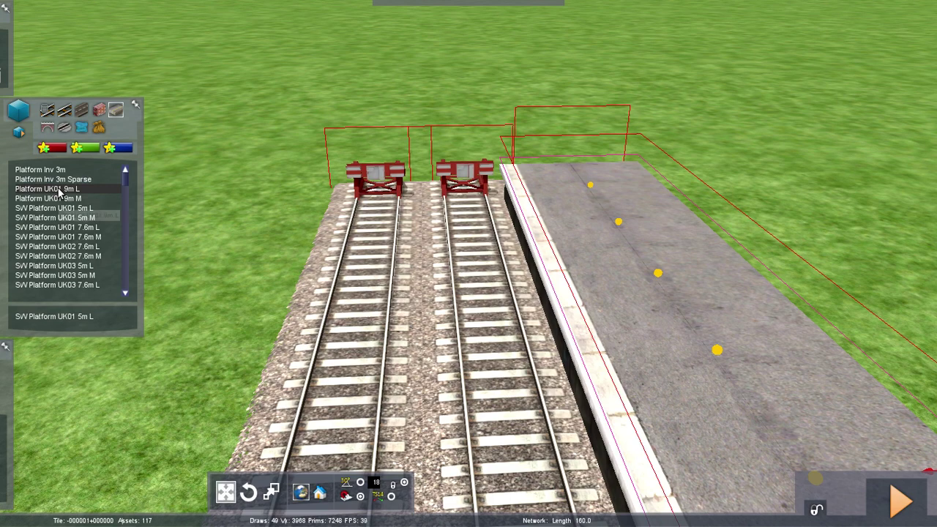
pyautogui.click(59, 191)
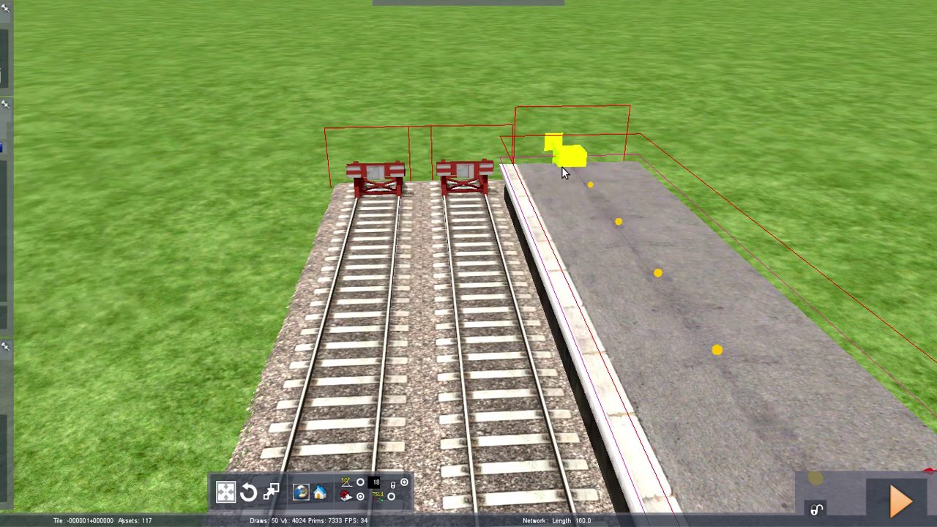
pyautogui.press('Up')
pyautogui.rightClick(560, 157)
pyautogui.moveTo(2, 67)
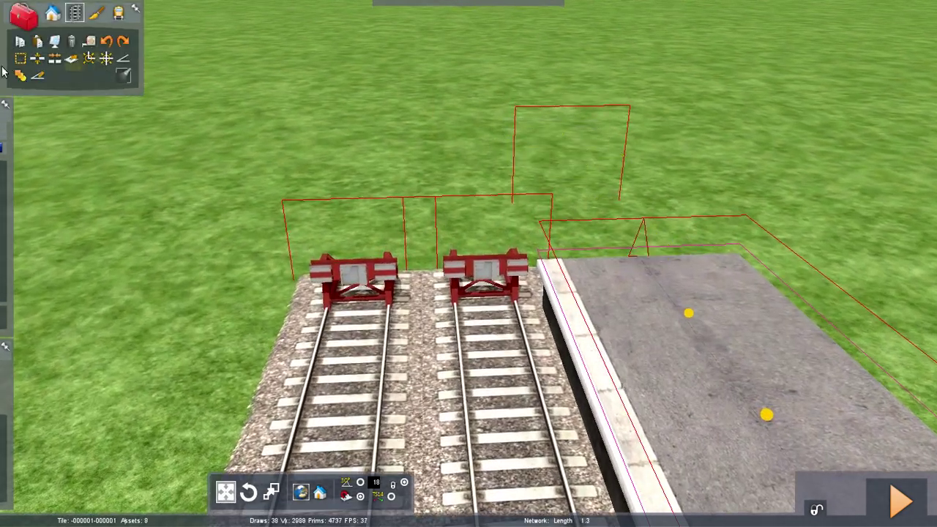
pyautogui.click(106, 41)
# Try again to attach a Platform UK01 9m L section at the platform's buffer-stop end, and undo it.
pyautogui.moveTo(6, 110)
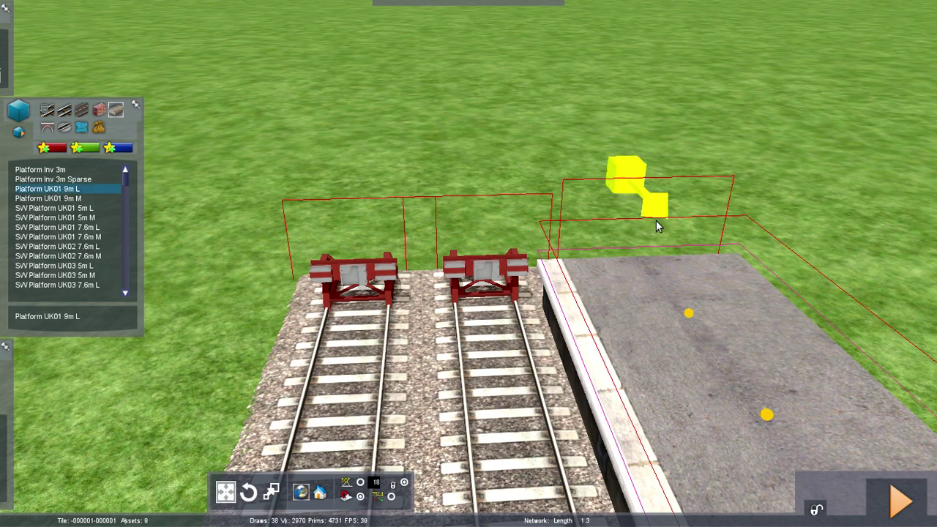
pyautogui.click(80, 189)
pyautogui.click(676, 238)
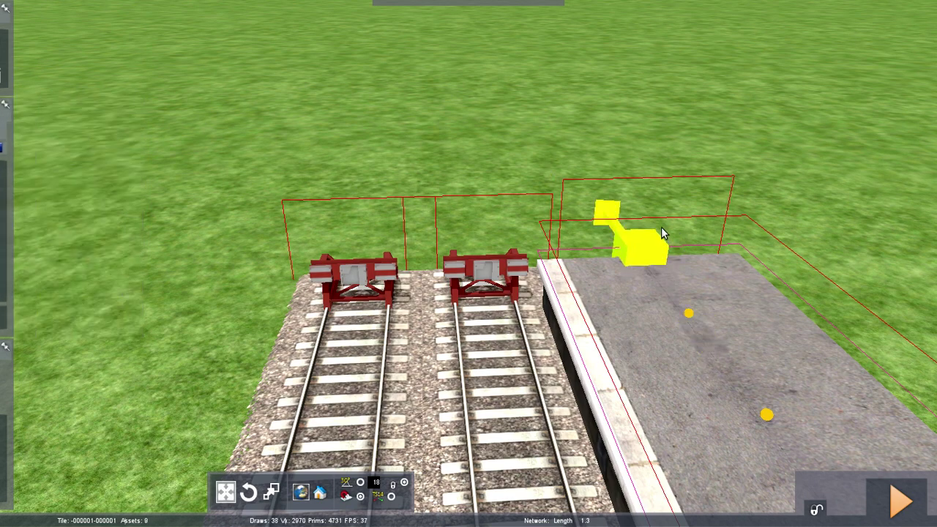
pyautogui.click(548, 136)
pyautogui.moveTo(2, 24)
pyautogui.click(105, 41)
# Try extending the platform end by about 10 m with the SW Platform UK01 5m L loft, and undo the extension.
pyautogui.moveTo(2, 310)
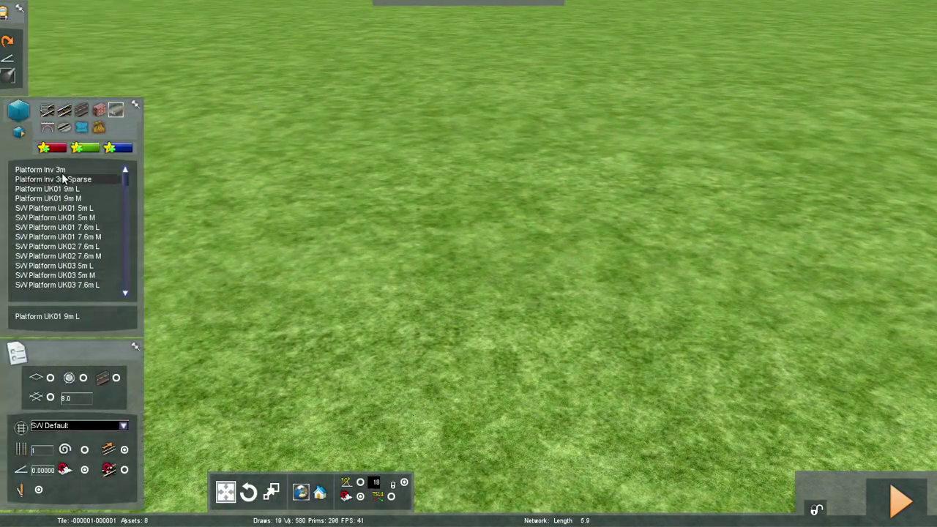
pyautogui.click(67, 207)
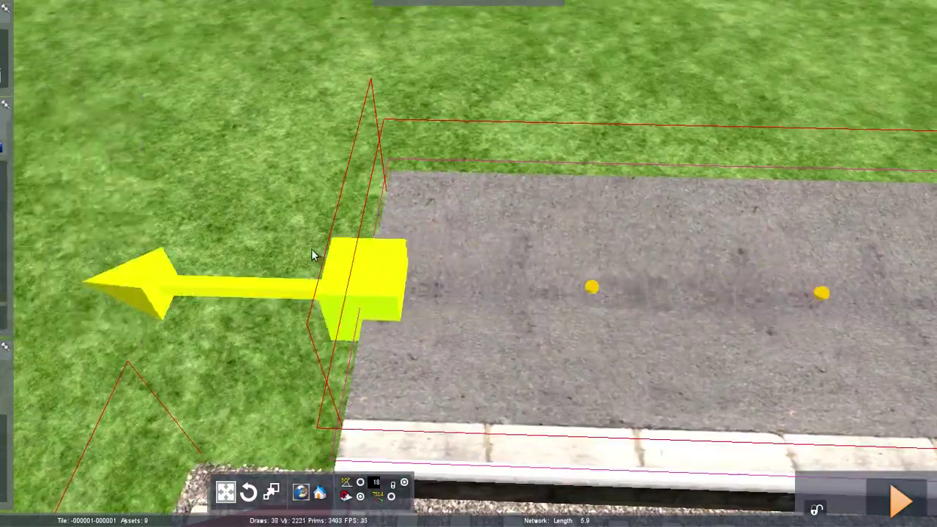
pyautogui.click(315, 252)
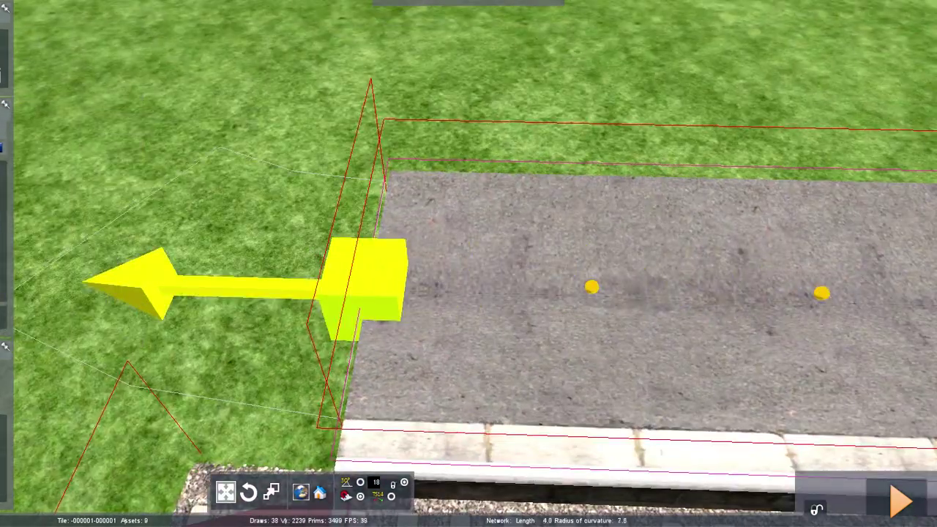
pyautogui.press('Left')
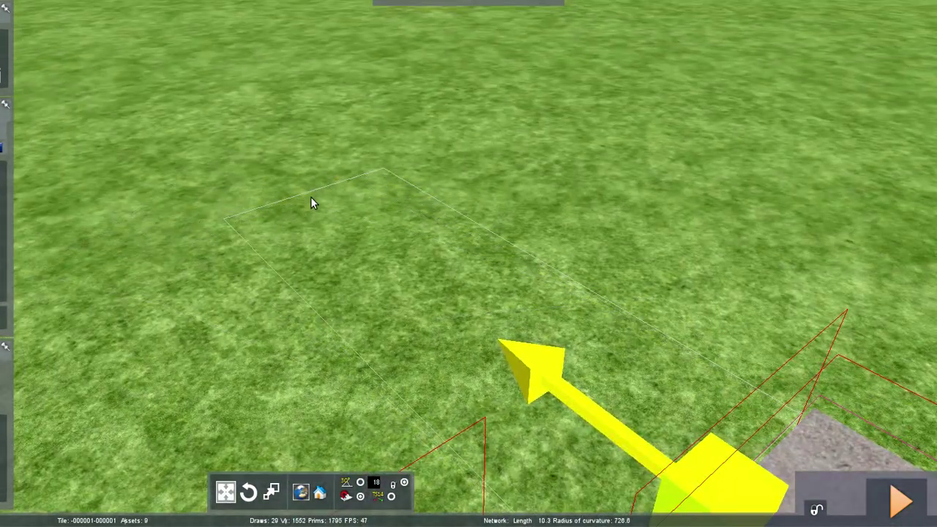
pyautogui.click(320, 192)
pyautogui.moveTo(328, 210); pyautogui.dragTo(327, 210, button='right')
pyautogui.moveTo(294, 240); pyautogui.dragTo(293, 241, button='right')
pyautogui.press('Down')
pyautogui.press('Up')
pyautogui.press('Down')
pyautogui.moveTo(76, 5)
pyautogui.click(106, 44)
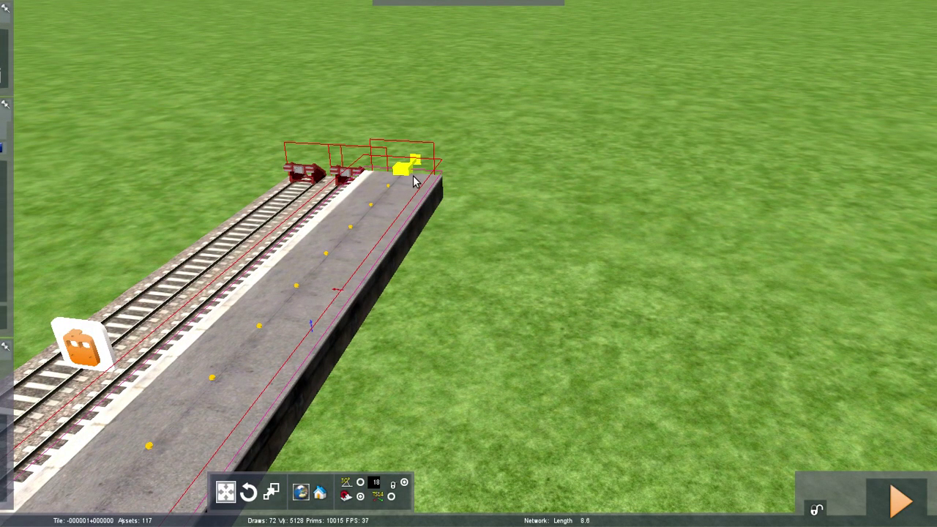
# Try laying another short SW Platform UK01 5m L section past the buffer stops, and undo it.
pyautogui.click(436, 141)
pyautogui.press('Up')
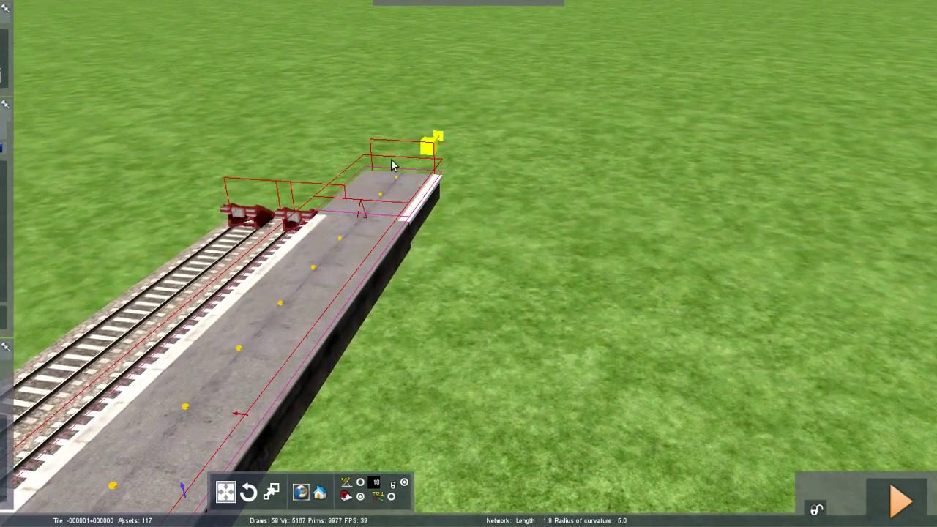
pyautogui.moveTo(92, 13)
pyautogui.click(105, 42)
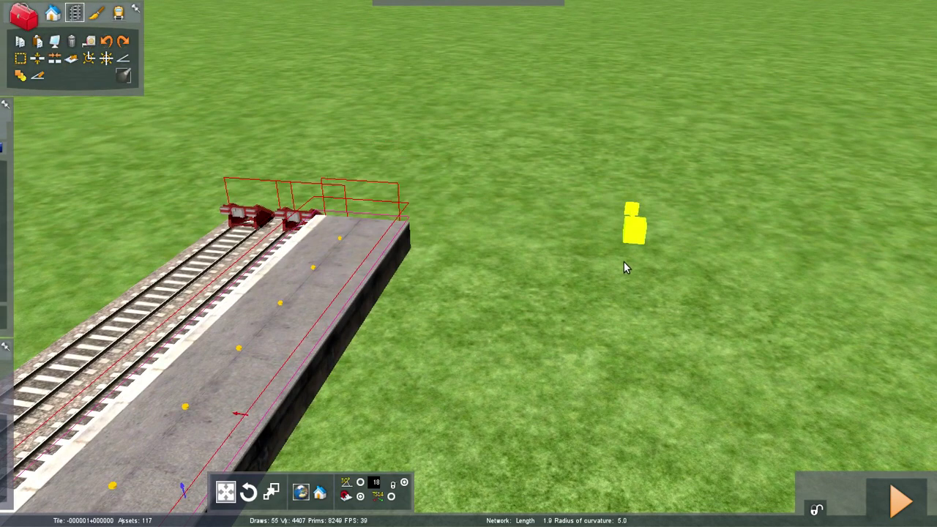
# Lay a short SW Platform UK01 5m L section past the buffer stops and lower its outer end with the gradient tool.
pyautogui.click(417, 163)
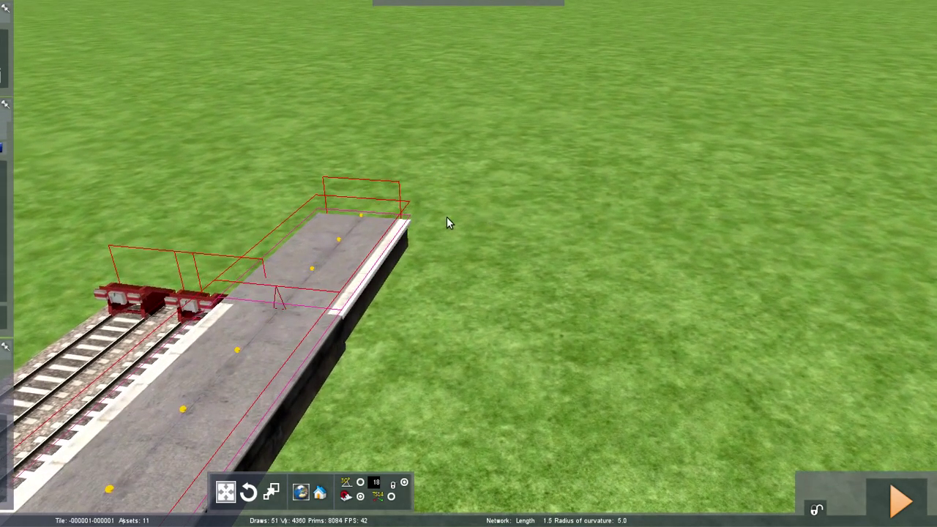
pyautogui.moveTo(117, 76)
pyautogui.click(124, 60)
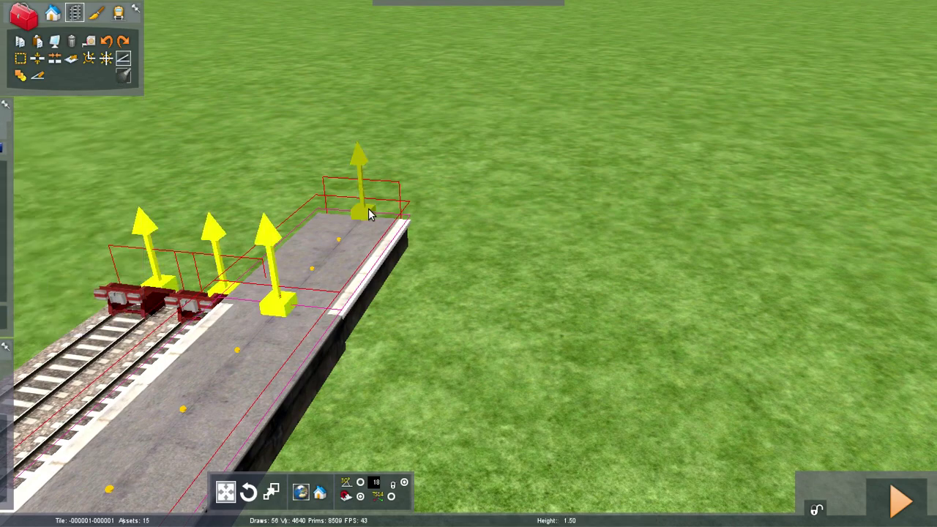
pyautogui.moveTo(368, 209); pyautogui.dragTo(378, 234)
pyautogui.rightClick(377, 234)
pyautogui.moveTo(378, 234); pyautogui.dragTo(88, 164, button='right')
pyautogui.press('Up')
pyautogui.moveTo(596, 312)
pyautogui.mouseDown(button='right')
pyautogui.moveTo(595, 348)
pyautogui.moveTo(542, 355)
pyautogui.moveTo(588, 311)
pyautogui.mouseUp(button='right')
pyautogui.press('Down')
# Add a gradient point near the platform's opposite end and lower the end point to form a ramp.
pyautogui.moveTo(2, 45)
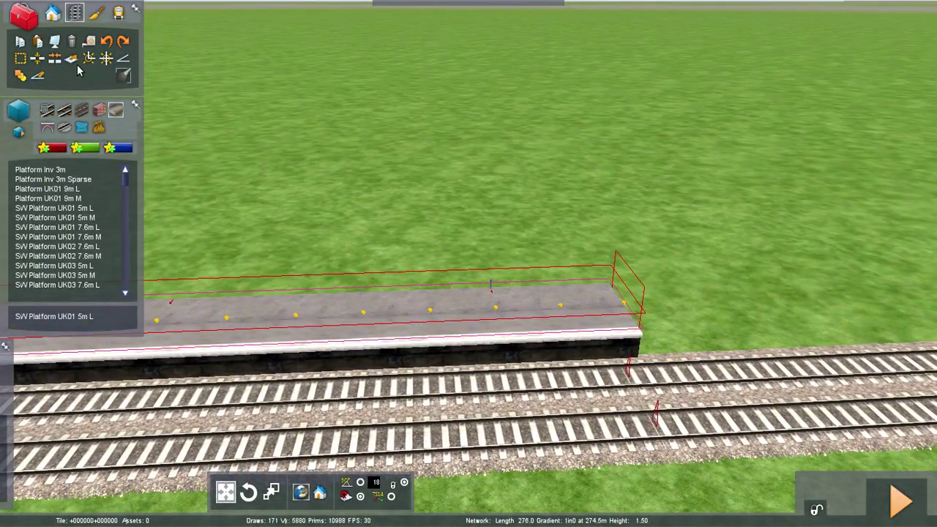
pyautogui.click(122, 62)
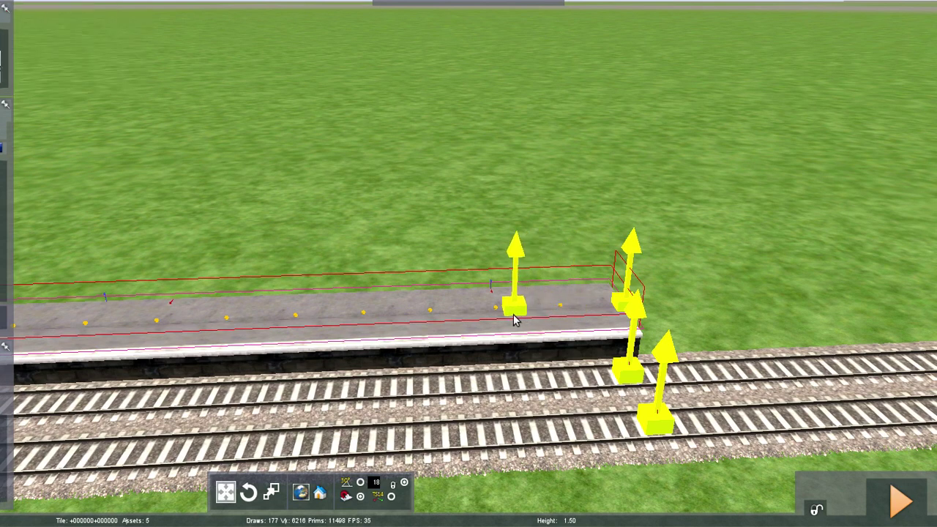
pyautogui.click(514, 314)
pyautogui.moveTo(623, 301); pyautogui.dragTo(631, 324)
pyautogui.click(669, 243)
# Examine the platform along its length and where it meets the extension beside the buffer stops.
pyautogui.moveTo(669, 243); pyautogui.dragTo(495, 176, button='right')
pyautogui.press('Right')
pyautogui.moveTo(611, 311); pyautogui.dragTo(578, 258, button='right')
pyautogui.press('Up')
pyautogui.moveTo(14, 134)
pyautogui.press('Up')
pyautogui.press('Down')
pyautogui.moveTo(161, 142); pyautogui.dragTo(587, 168, button='right')
pyautogui.press('Up')
pyautogui.press('Up')
pyautogui.press('Up')
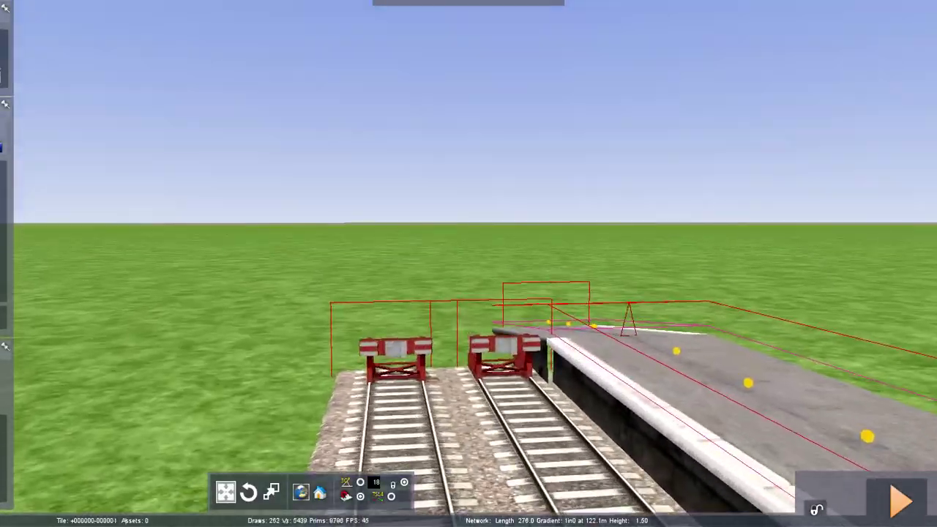
pyautogui.moveTo(312, 154); pyautogui.dragTo(311, 193, button='right')
pyautogui.press('Up')
pyautogui.moveTo(15, 128)
pyautogui.press('Up')
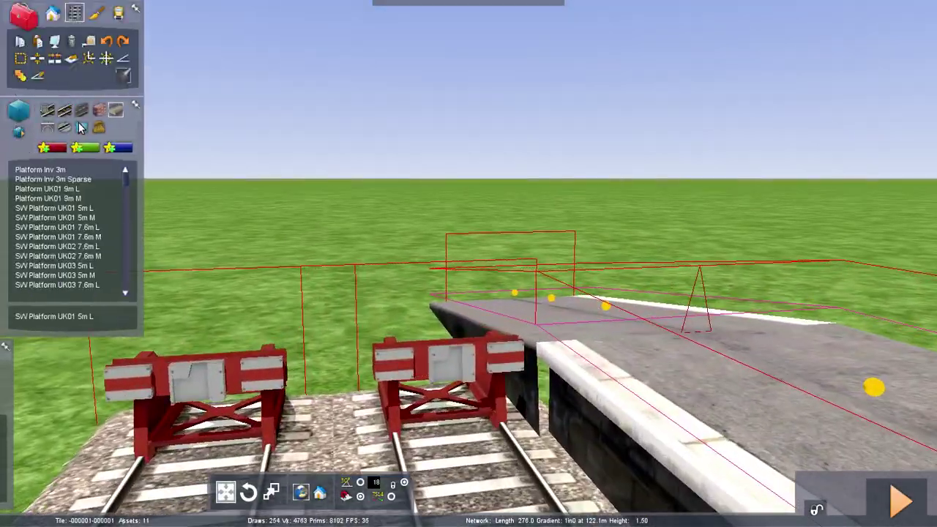
# Look through the bridge and platform loft assets for a suitable station piece.
pyautogui.click(47, 128)
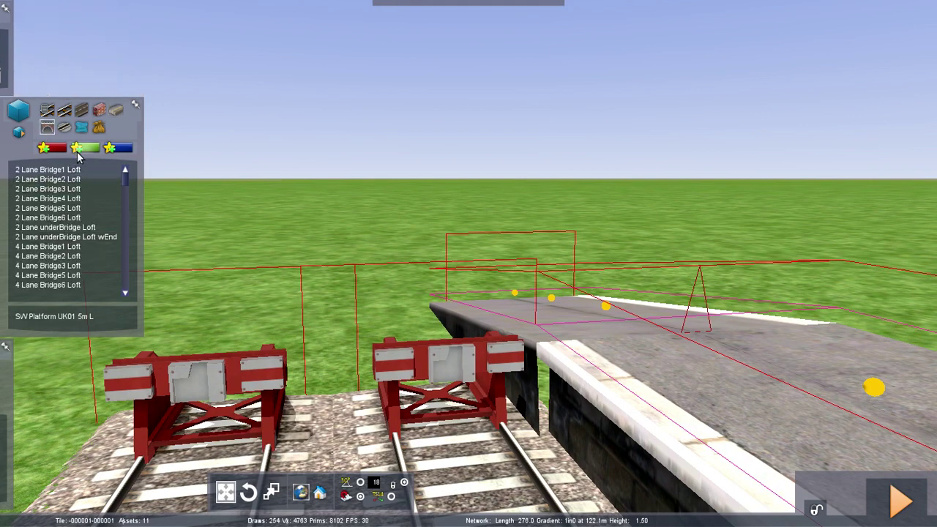
pyautogui.scroll(-1, 80, 181)
pyautogui.click(115, 112)
pyautogui.scroll(-2, 66, 234)
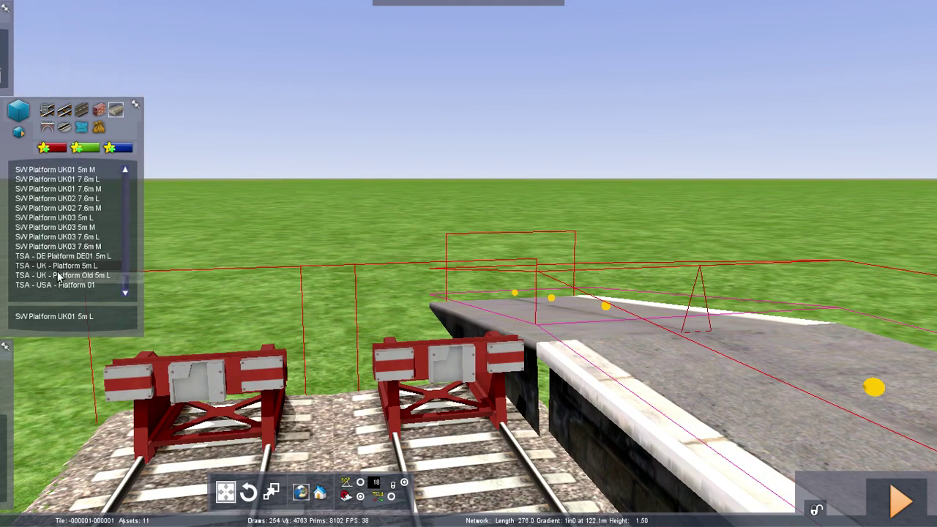
pyautogui.scroll(2, 57, 281)
# Place the ECMLNE_MiddlesbroughP1 station building, rotate it parallel to the track and slide it along the platform.
pyautogui.moveTo(48, 44)
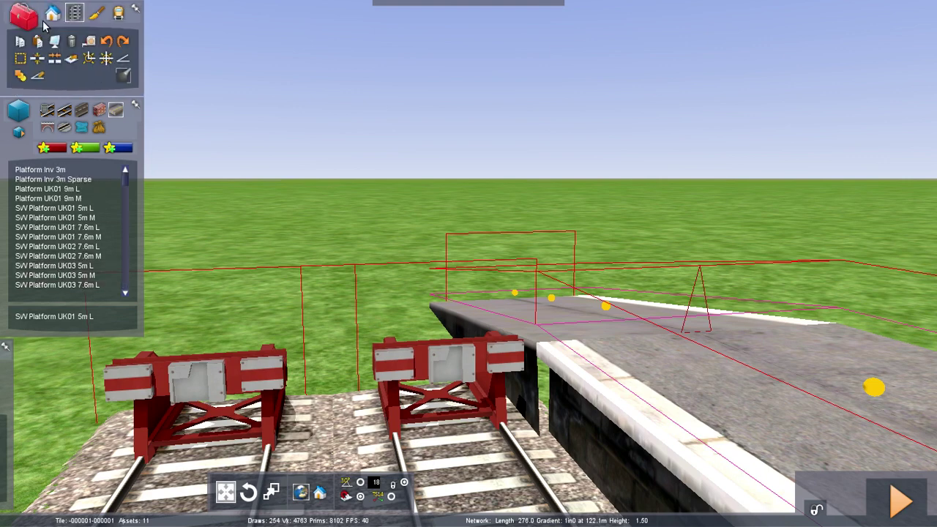
pyautogui.click(52, 14)
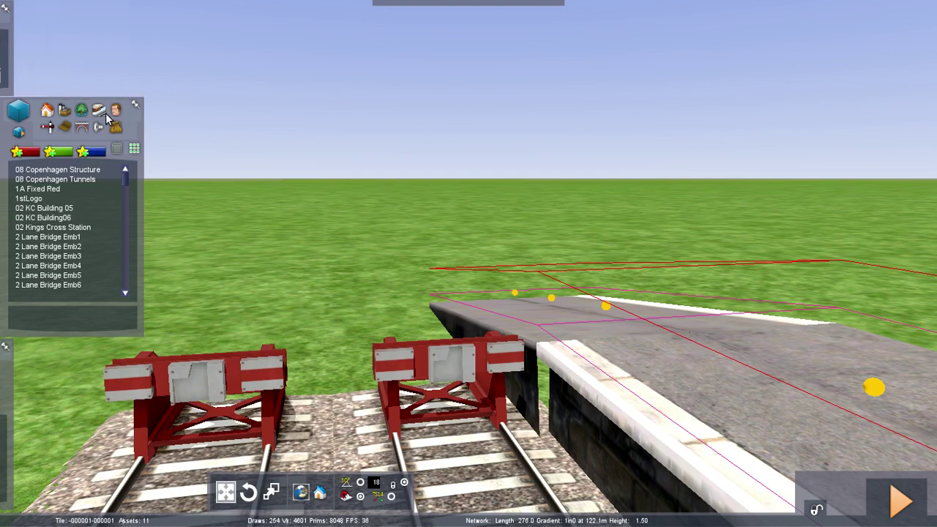
pyautogui.click(100, 111)
pyautogui.scroll(-5, 48, 203)
pyautogui.scroll(-3, 49, 203)
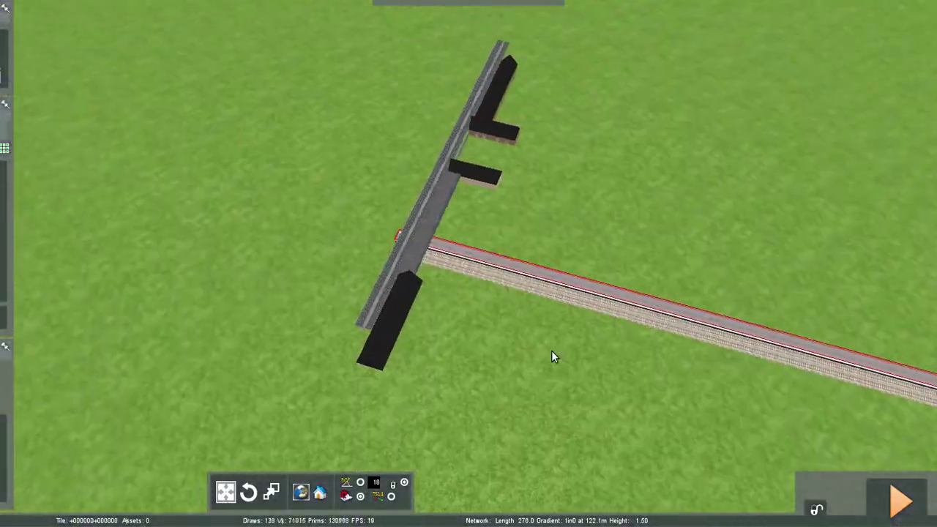
pyautogui.moveTo(552, 351); pyautogui.dragTo(912, 276)
pyautogui.moveTo(912, 276); pyautogui.dragTo(926, 276, button='right')
pyautogui.moveTo(912, 276); pyautogui.dragTo(256, 253)
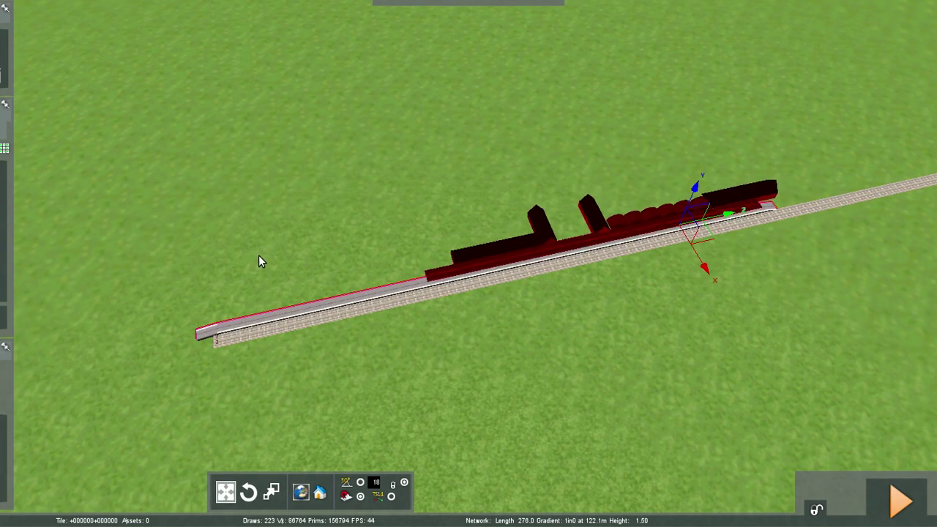
pyautogui.rightClick(656, 282)
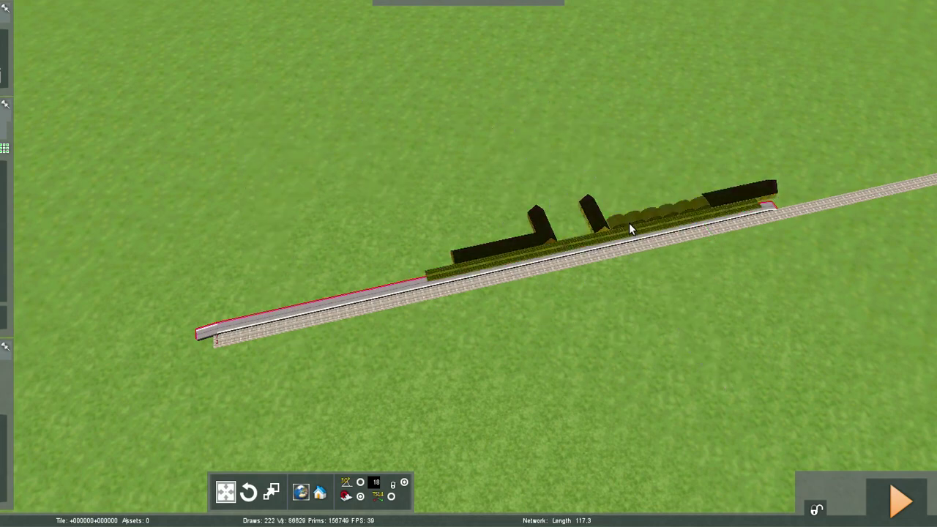
pyautogui.moveTo(628, 222); pyautogui.dragTo(615, 234)
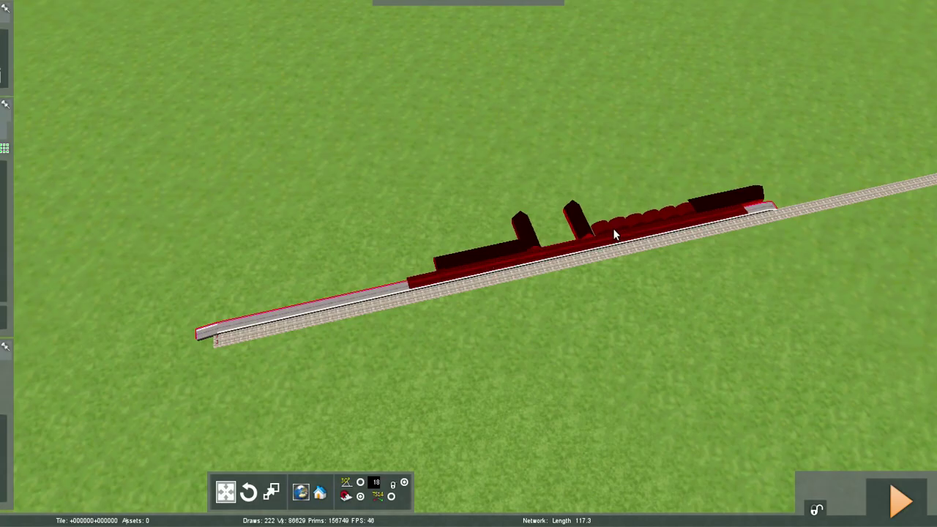
pyautogui.click(607, 309)
# Raise the station building so that its canopy columns stand on the platform surface.
pyautogui.moveTo(607, 310); pyautogui.dragTo(514, 188, button='right')
pyautogui.press('Up')
pyautogui.press('Up')
pyautogui.press('Down')
pyautogui.click(515, 188)
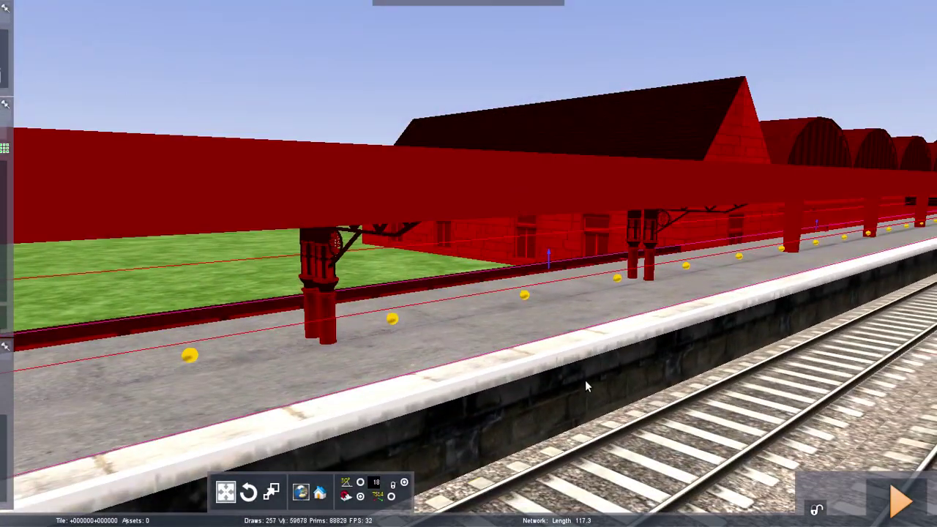
pyautogui.moveTo(607, 403); pyautogui.dragTo(769, 282, button='right')
pyautogui.moveTo(596, 324); pyautogui.dragTo(672, 260, button='right')
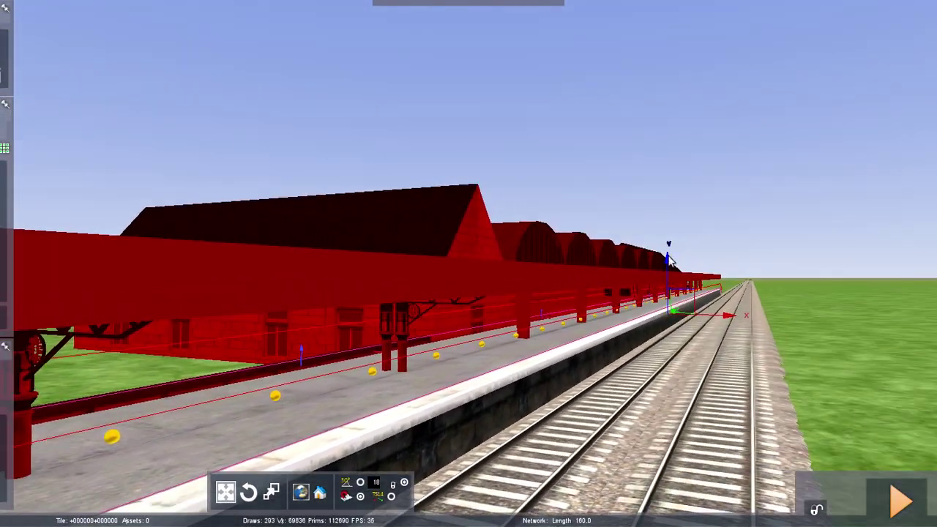
pyautogui.moveTo(666, 259); pyautogui.dragTo(666, 247)
pyautogui.click(629, 358)
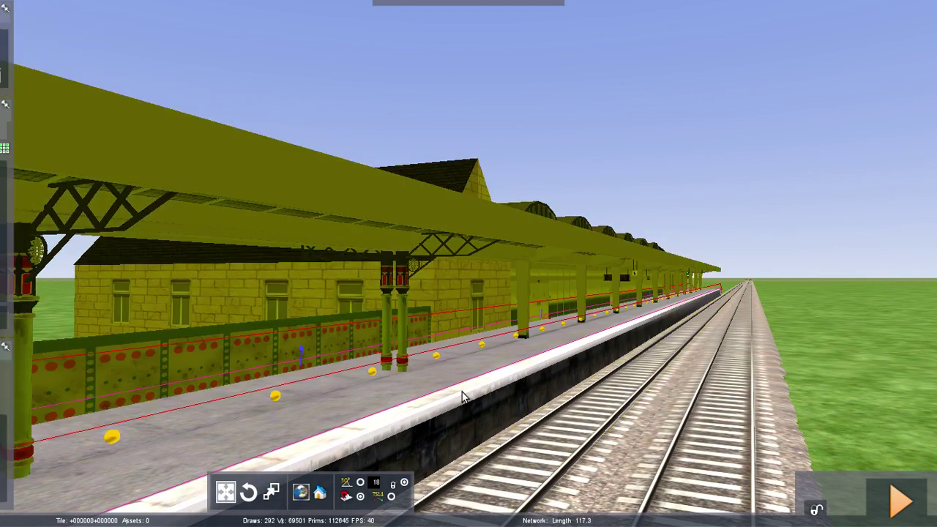
# Shift the station building slightly sideways, toward the back edge of the platform.
pyautogui.moveTo(460, 392); pyautogui.dragTo(437, 385, button='right')
pyautogui.press('Up')
pyautogui.press('Down')
pyautogui.click(409, 228)
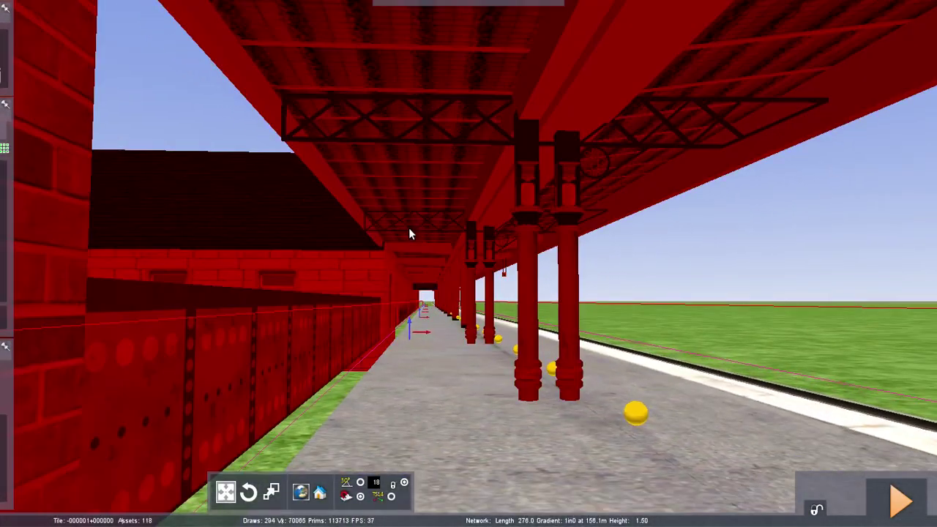
pyautogui.moveTo(505, 313); pyautogui.dragTo(492, 315)
pyautogui.moveTo(533, 330); pyautogui.dragTo(505, 434, button='right')
pyautogui.click(531, 428)
# Move the station building farther back from the track so the canopy columns clear the platform edge.
pyautogui.press('Up')
pyautogui.press('Up')
pyautogui.press('Right')
pyautogui.press('w')
pyautogui.click(262, 214)
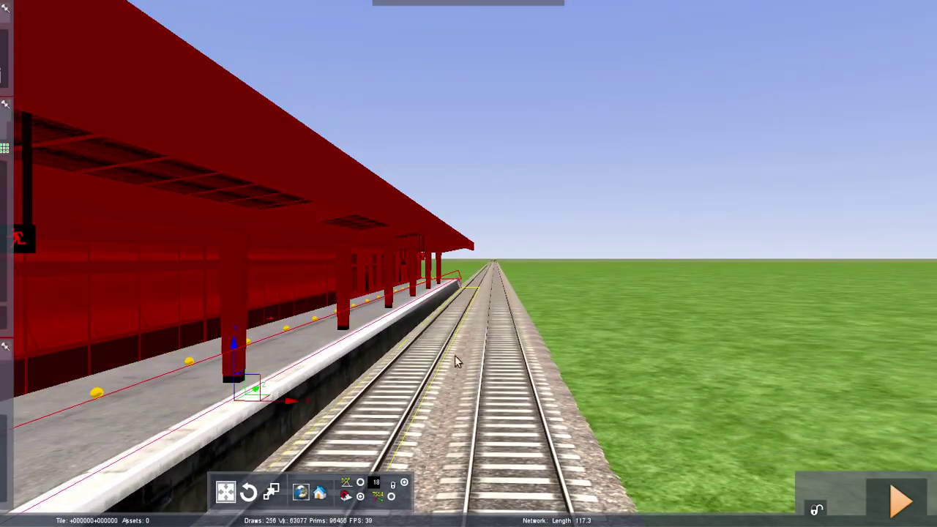
pyautogui.moveTo(378, 334); pyautogui.dragTo(353, 331)
# Examine the position of the station building and canopy on the platform from several viewpoints.
pyautogui.moveTo(352, 330); pyautogui.dragTo(80, 277, button='right')
pyautogui.press('Up')
pyautogui.press('Up')
pyautogui.press('Up')
pyautogui.click(367, 366)
pyautogui.press('Up')
pyautogui.press('Up')
pyautogui.press('Down')
pyautogui.press('Up')
pyautogui.press('Up')
pyautogui.press('Up')
pyautogui.press('Up')
# Lay a Metal Palisade Fence Blue loft about 100 m long along the platform's back edge, from the building corner to the extension.
pyautogui.moveTo(2, 5)
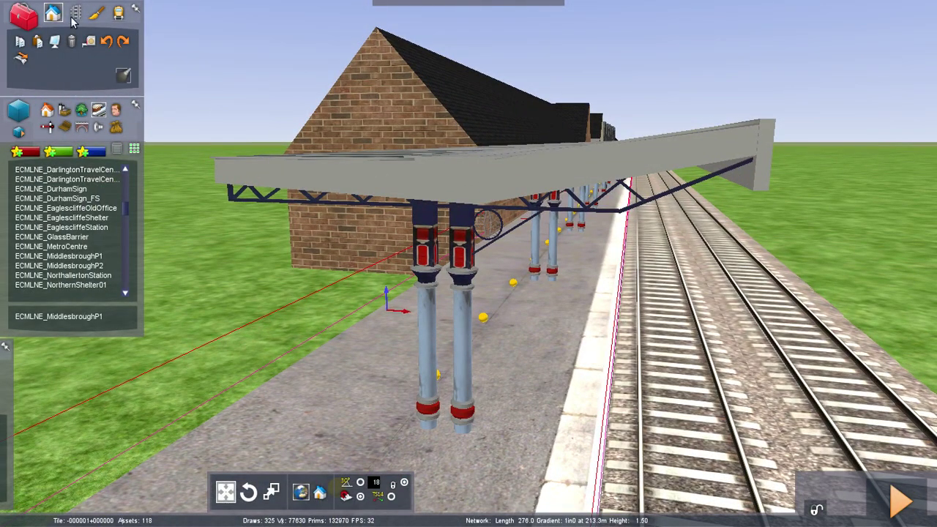
pyautogui.click(76, 13)
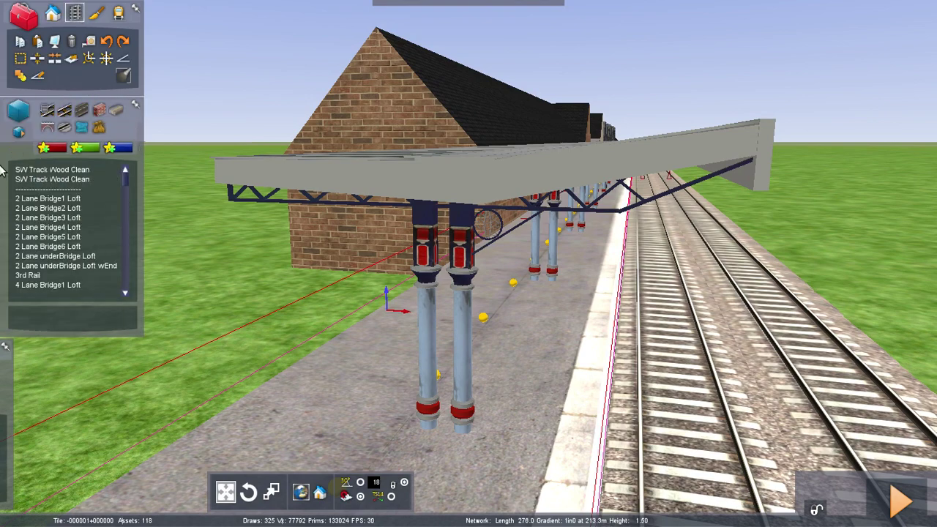
pyautogui.click(98, 110)
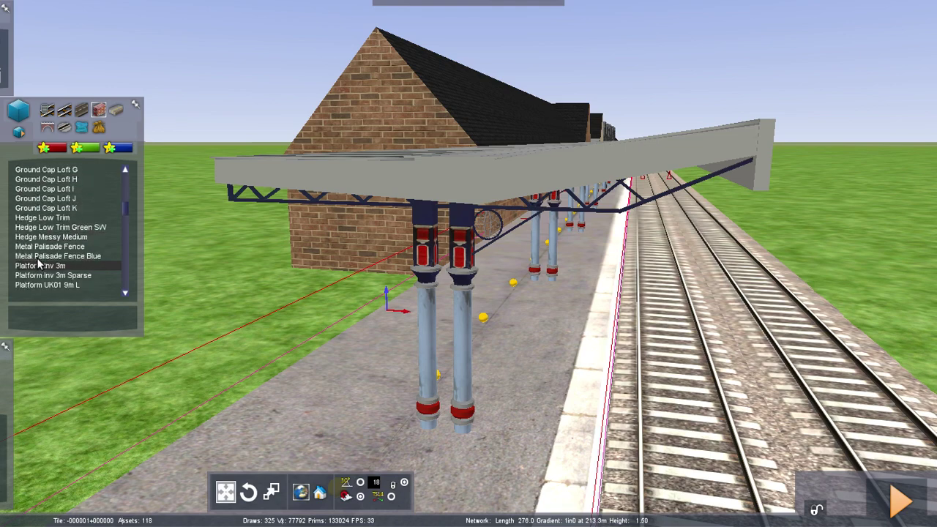
pyautogui.click(53, 256)
pyautogui.moveTo(399, 410); pyautogui.dragTo(542, 410, button='right')
pyautogui.press('Up')
pyautogui.press('Up')
pyautogui.press('Down')
pyautogui.moveTo(439, 278); pyautogui.dragTo(508, 344, button='right')
pyautogui.scroll(-2, 415, 273)
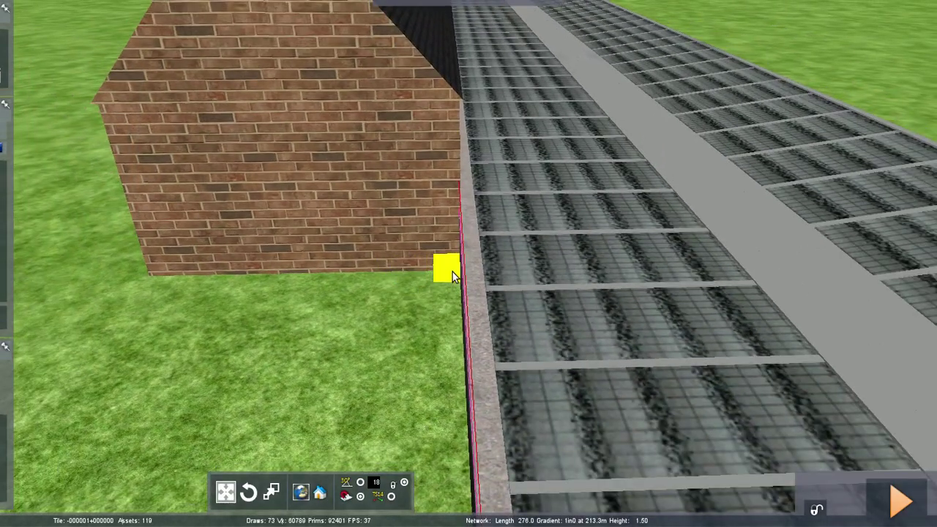
pyautogui.click(453, 271)
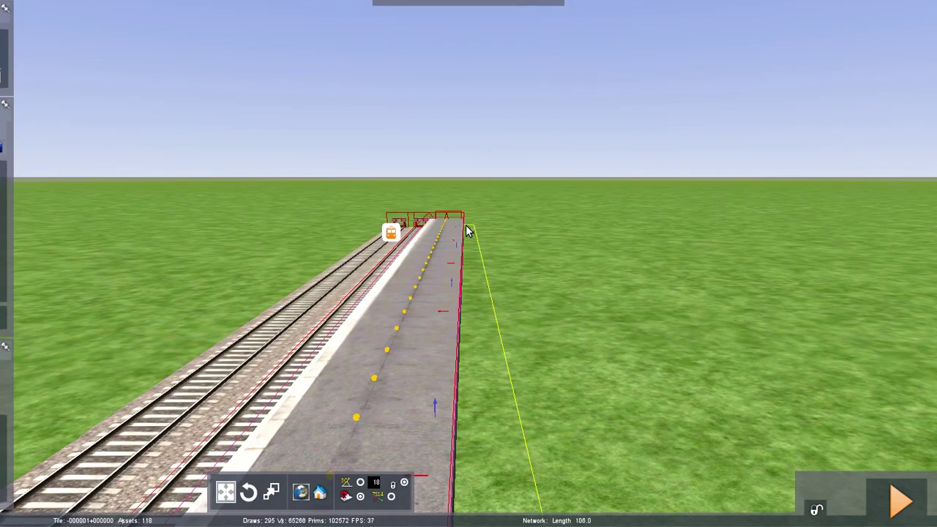
pyautogui.moveTo(468, 234); pyautogui.dragTo(472, 163, button='right')
pyautogui.press('Up')
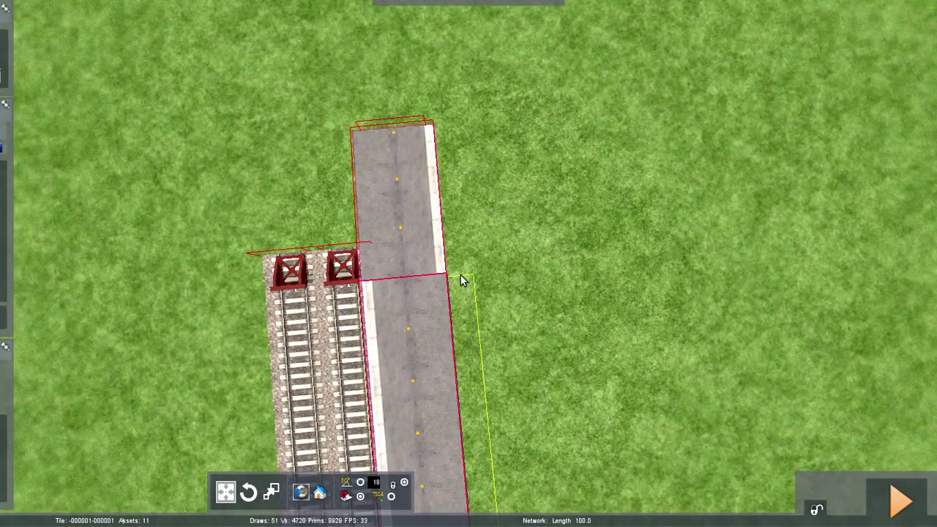
pyautogui.click(460, 271)
# Continue the palisade fence about 9 m along the white edge of the platform extension and end the fence there.
pyautogui.press('Up')
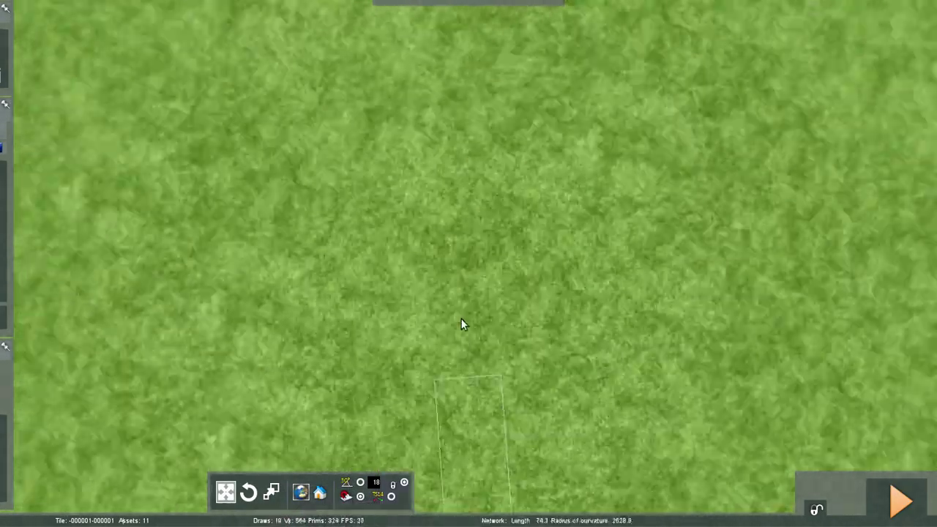
pyautogui.moveTo(461, 319); pyautogui.dragTo(241, 300, button='right')
pyautogui.press('Up')
pyautogui.press('Down')
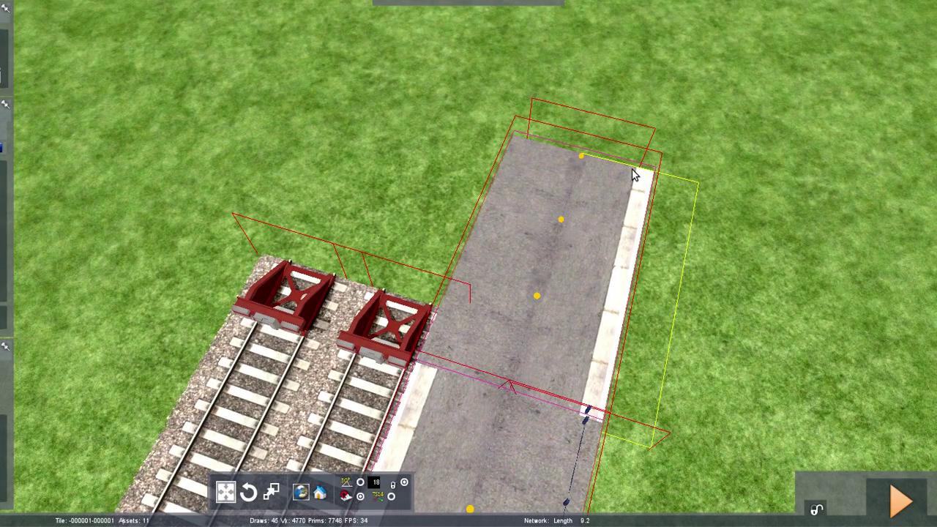
pyautogui.click(635, 175)
pyautogui.press('Up')
pyautogui.rightClick(621, 218)
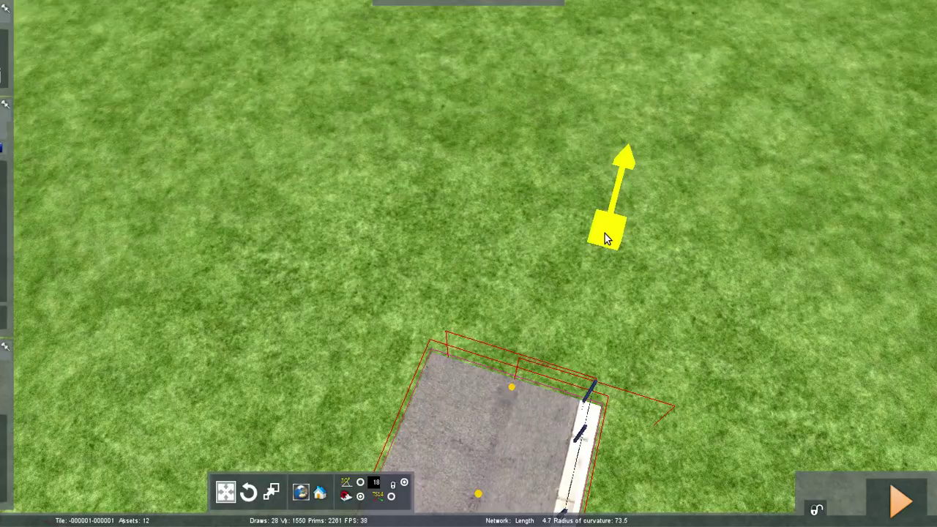
# Raise the long palisade fence until its bottom rail sits at the platform surface.
pyautogui.moveTo(578, 235); pyautogui.dragTo(326, 124, button='right')
pyautogui.press('Up')
pyautogui.moveTo(559, 249); pyautogui.dragTo(630, 267, button='right')
pyautogui.press('Up')
pyautogui.press('Up')
pyautogui.press('Up')
pyautogui.press('Down')
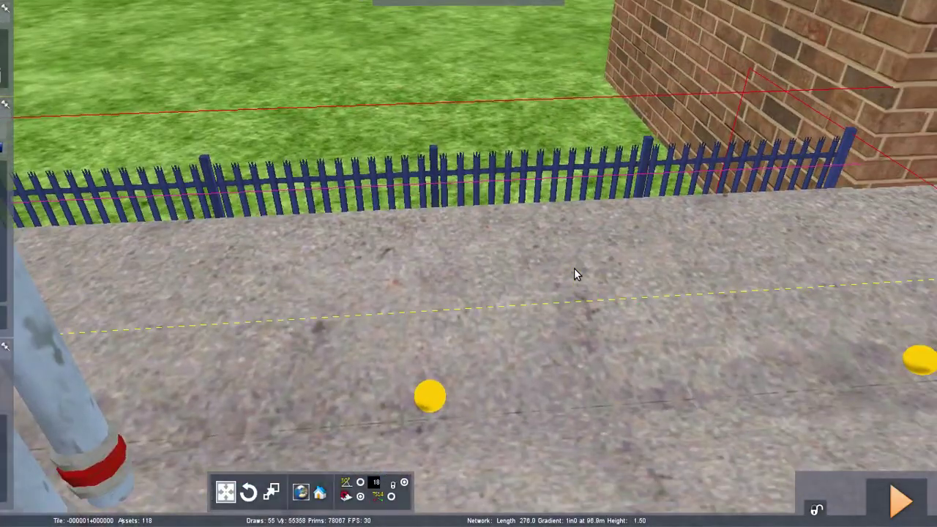
pyautogui.click(579, 223)
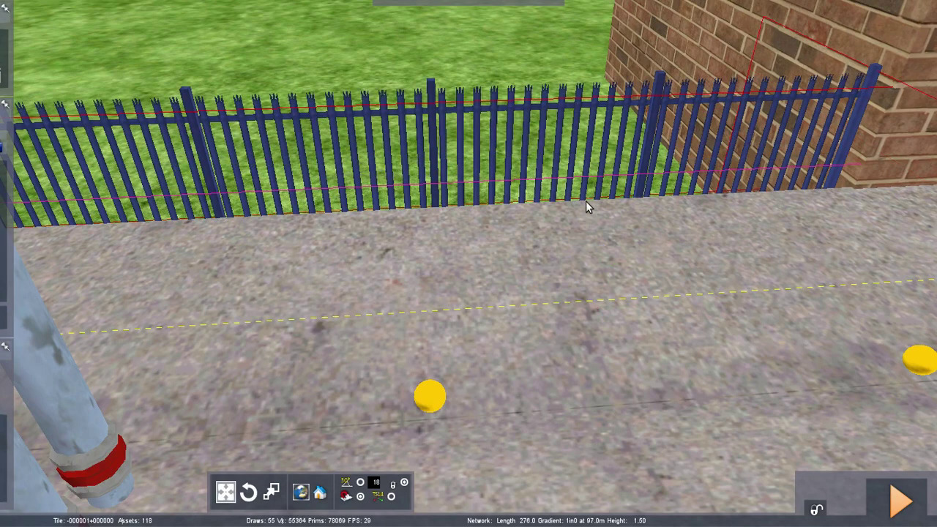
pyautogui.click(585, 202)
pyautogui.click(586, 195)
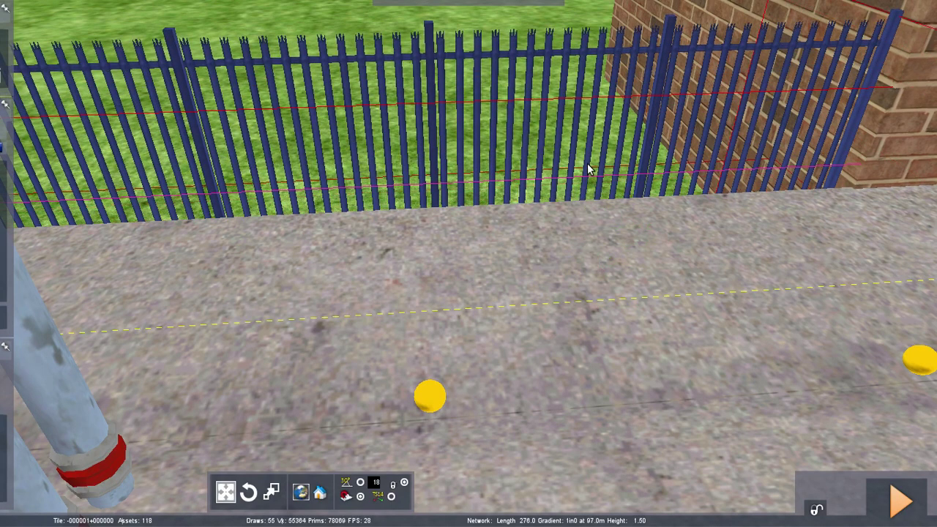
pyautogui.click(587, 168)
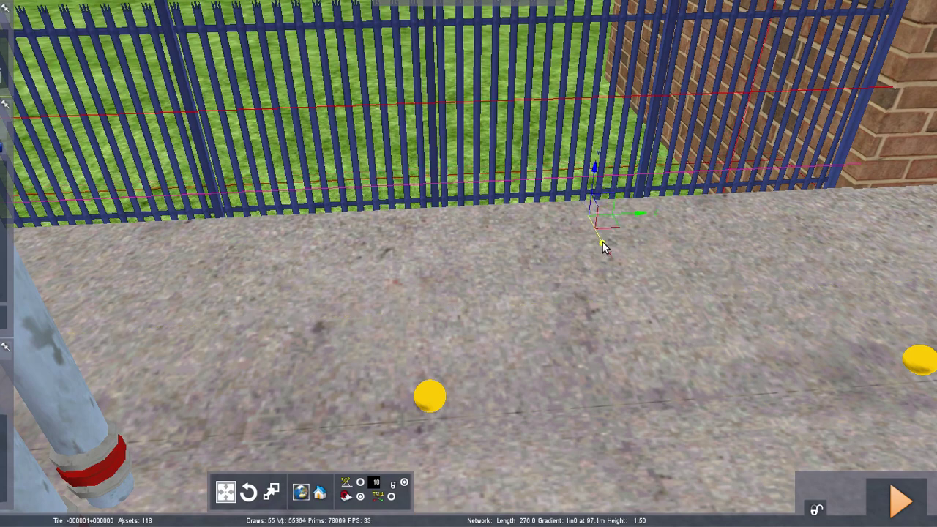
# Shift the long palisade fence sideways so it stands on the platform's back edge.
pyautogui.click(602, 241)
pyautogui.moveTo(656, 304); pyautogui.dragTo(703, 323, button='right')
pyautogui.press('Up')
pyautogui.press('Up')
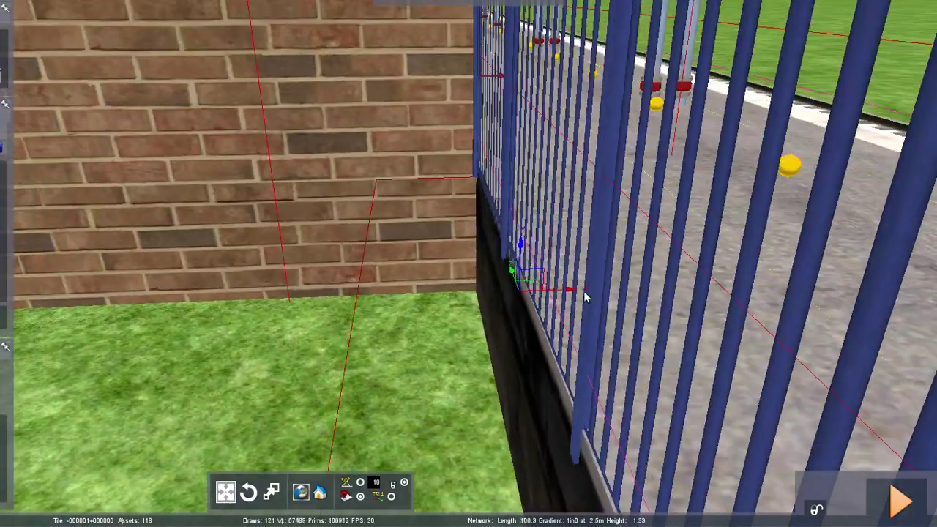
pyautogui.click(577, 293)
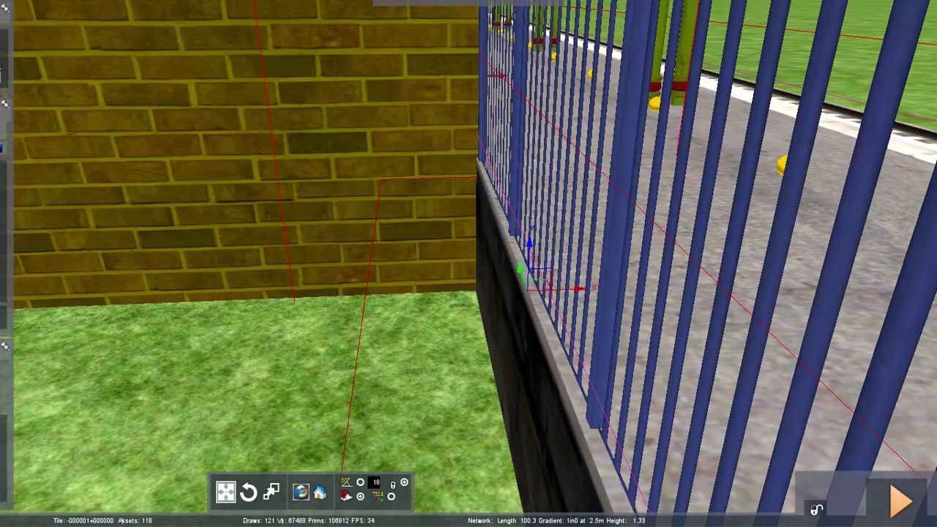
# Raise the short palisade fence on the platform extension until its start sits level with the platform surface.
pyautogui.press('Up')
pyautogui.moveTo(421, 271); pyautogui.dragTo(783, 201, button='right')
pyautogui.press('Up')
pyautogui.moveTo(366, 322); pyautogui.dragTo(432, 388, button='right')
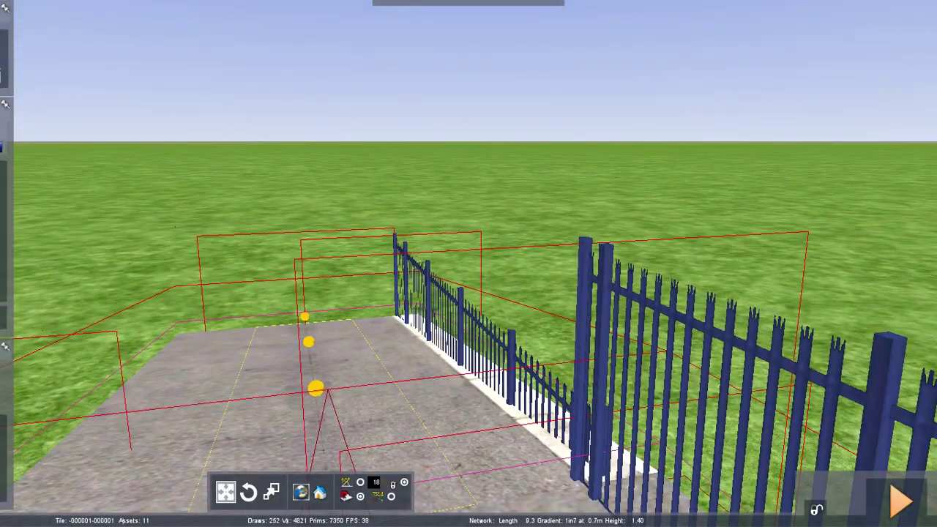
pyautogui.moveTo(427, 324); pyautogui.dragTo(427, 327, button='right')
pyautogui.moveTo(497, 315); pyautogui.dragTo(443, 402, button='right')
pyautogui.moveTo(431, 296); pyautogui.dragTo(433, 260)
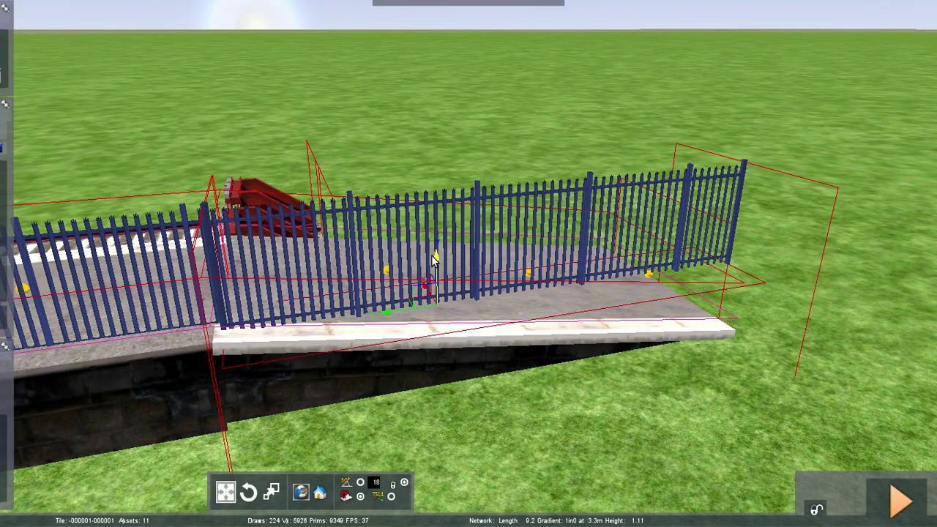
# Change the extension fence's gradient by lowering its far end so the fence follows the sloping platform ramp.
pyautogui.moveTo(551, 383); pyautogui.dragTo(488, 351, button='right')
pyautogui.moveTo(512, 447); pyautogui.dragTo(537, 416, button='right')
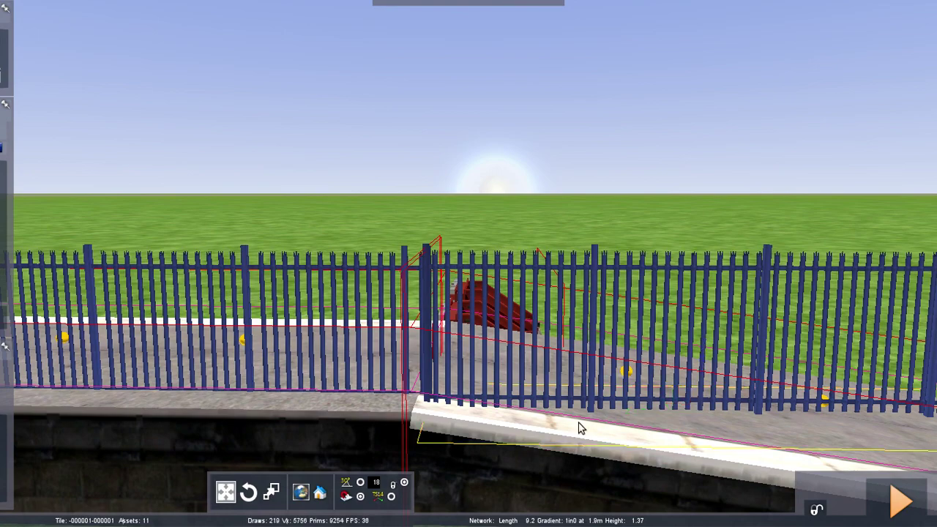
pyautogui.moveTo(503, 412); pyautogui.dragTo(253, 344, button='right')
pyautogui.moveTo(43, 12)
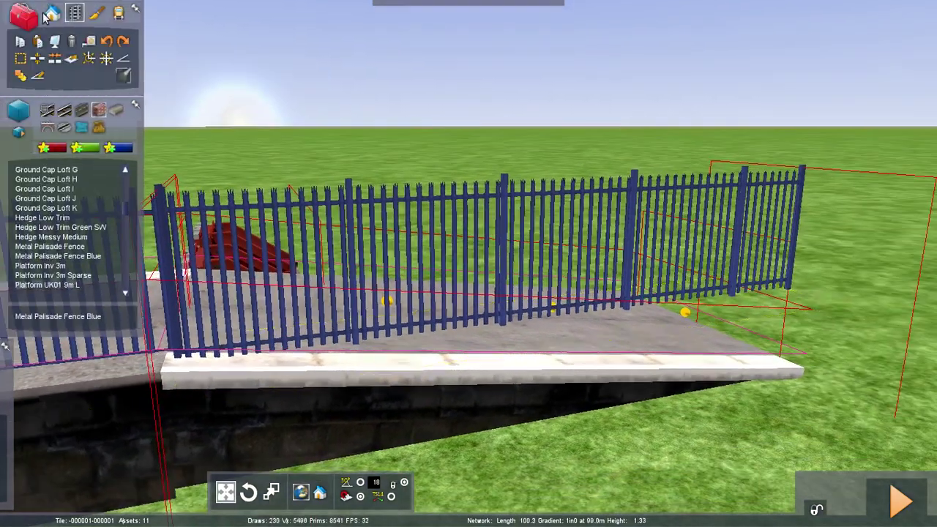
pyautogui.click(121, 58)
pyautogui.moveTo(816, 238); pyautogui.dragTo(823, 339)
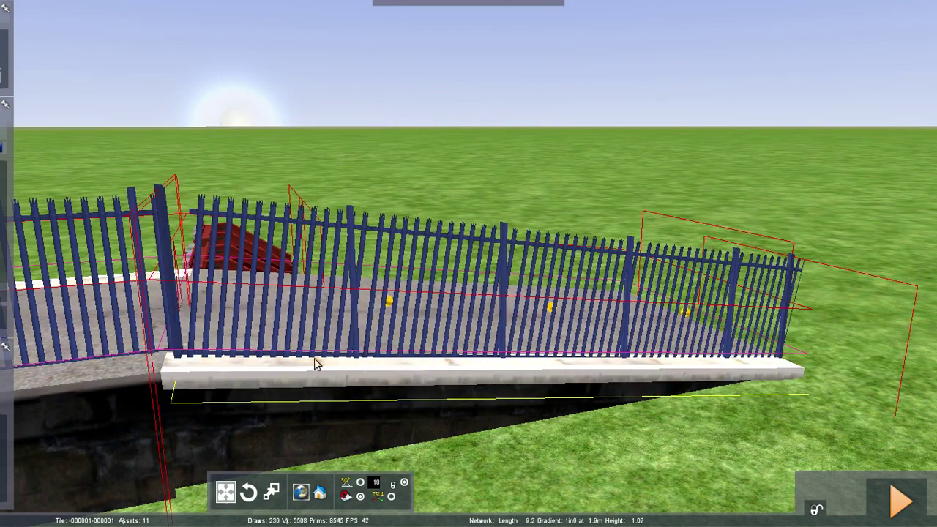
# Examine the station along its full length, checking the fencing, canopies, building, tracks and ramp end.
pyautogui.moveTo(244, 303); pyautogui.dragTo(73, 253, button='right')
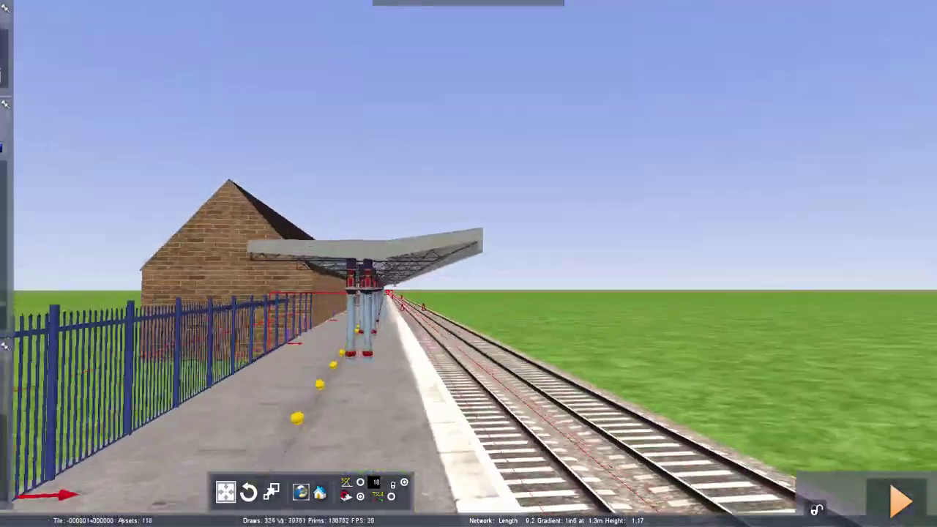
pyautogui.press('Up')
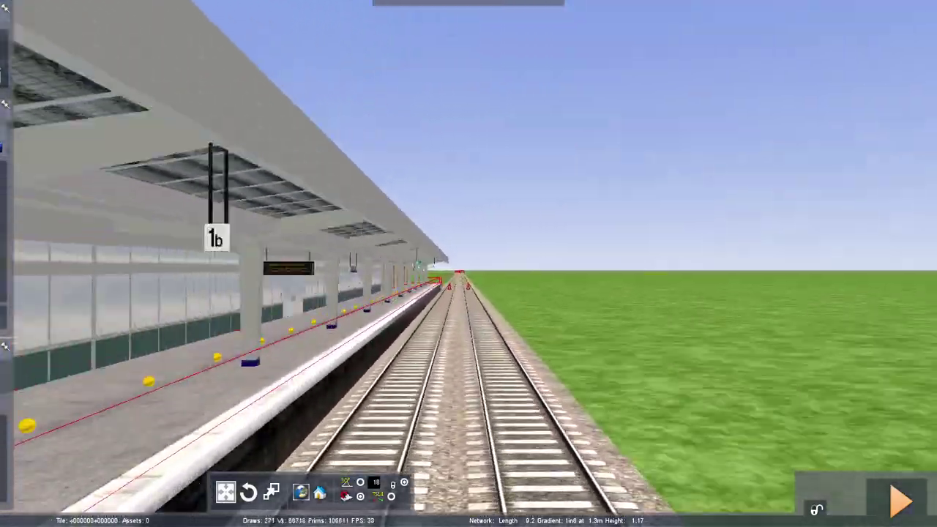
pyautogui.press('Up')
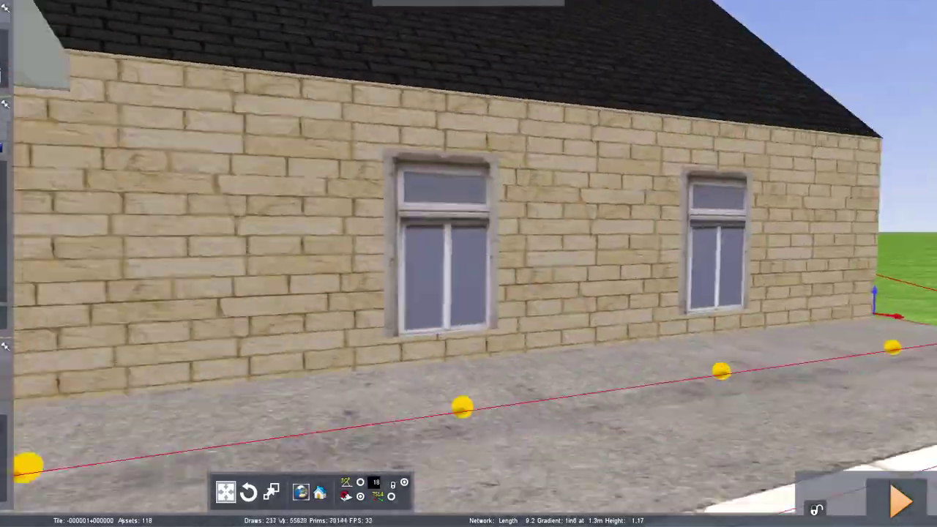
pyautogui.press('Down')
pyautogui.press('Left')
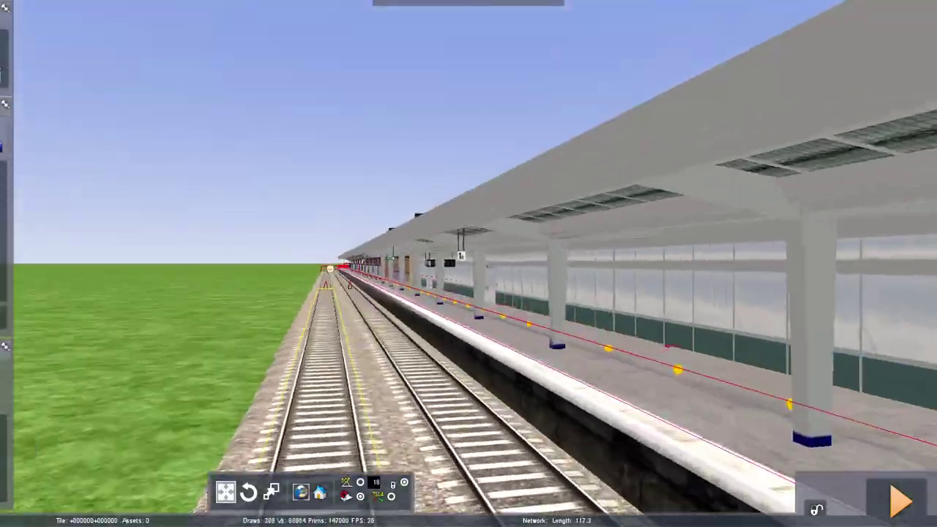
pyautogui.press('Down')
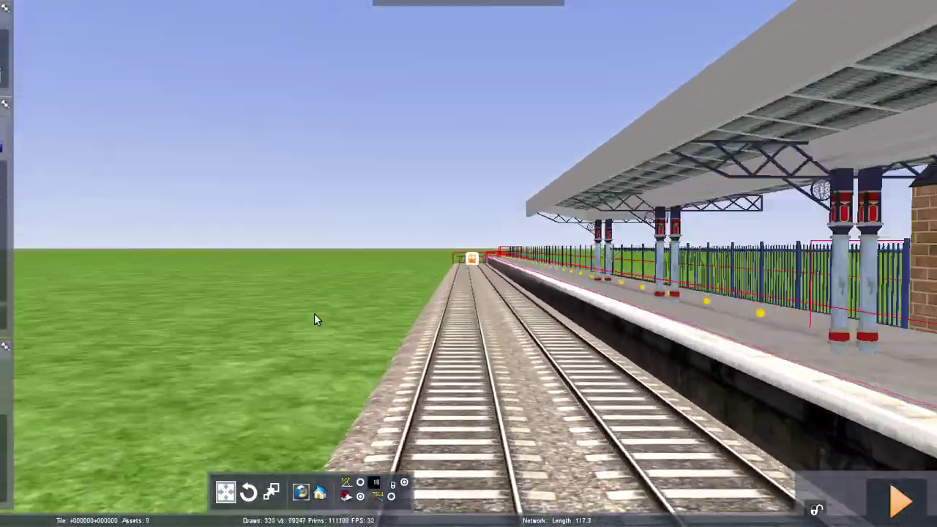
pyautogui.press('Up')
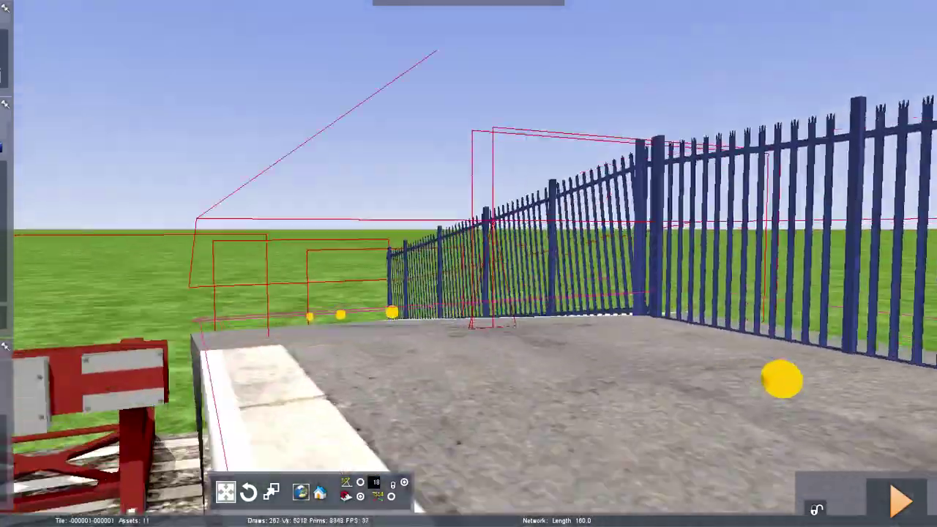
pyautogui.press('Up')
pyautogui.moveTo(468, 263); pyautogui.dragTo(864, 251, button='right')
pyautogui.press('Up')
pyautogui.press('Up')
pyautogui.press('Right')
pyautogui.press('Down')
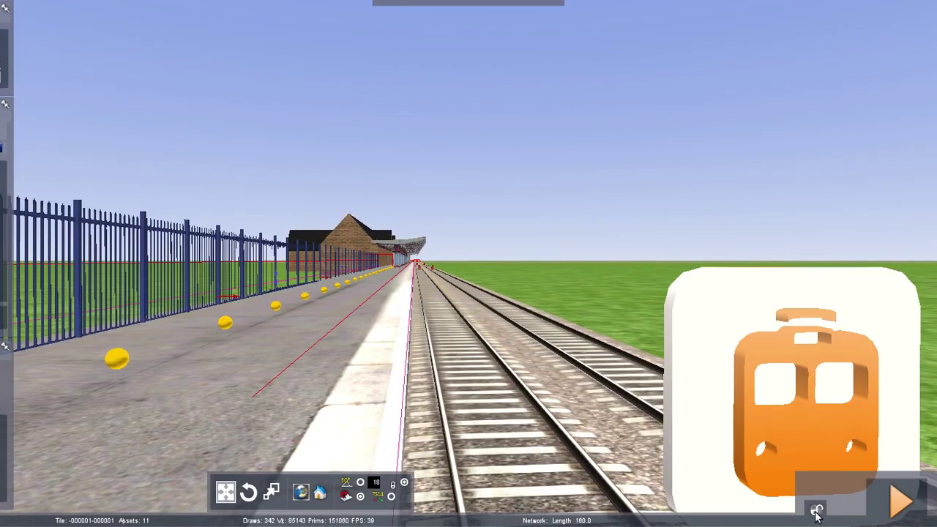
# Leave the route editor, exit the LOL free roam scenario to the main menu, and quit the game.
pyautogui.moveTo(3, 102)
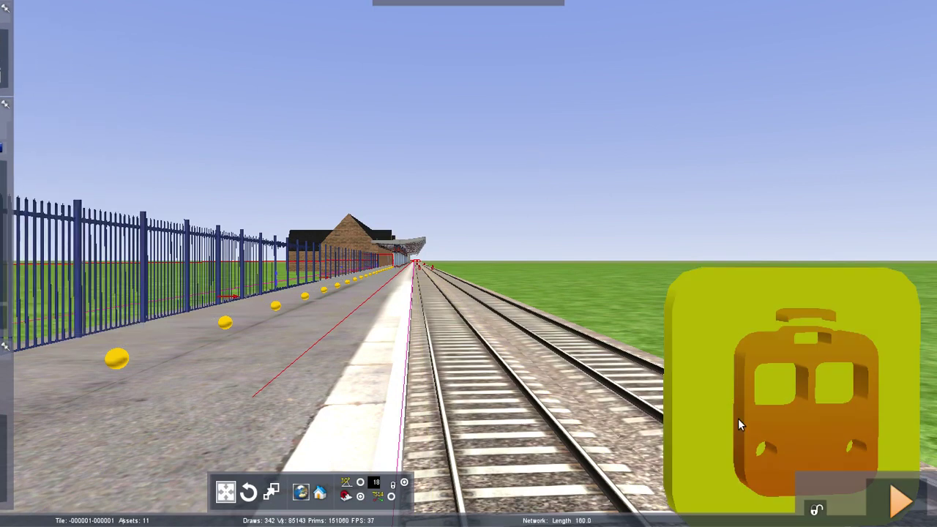
pyautogui.click(902, 507)
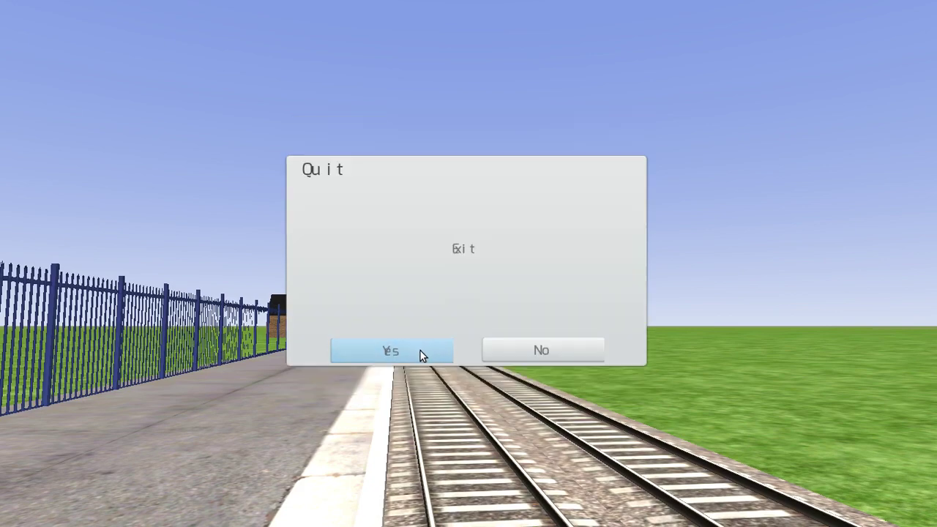
pyautogui.click(424, 352)
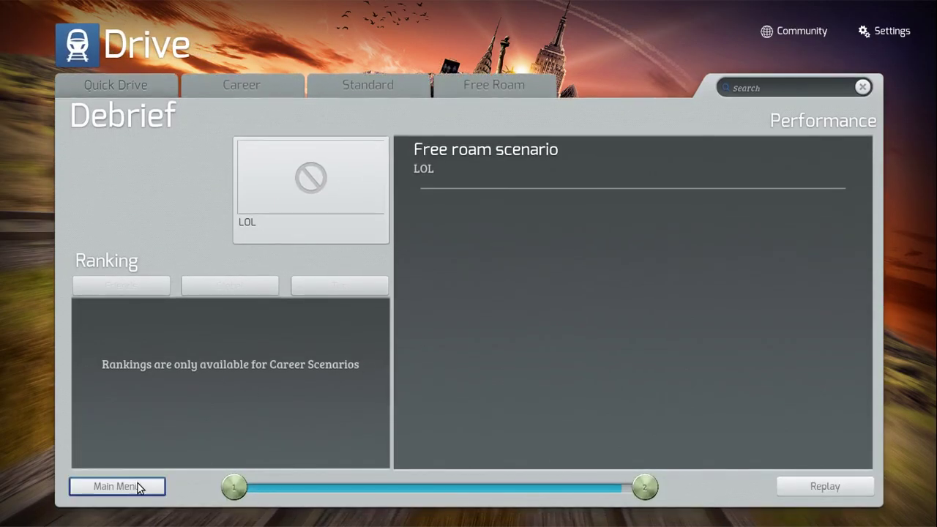
pyautogui.click(137, 483)
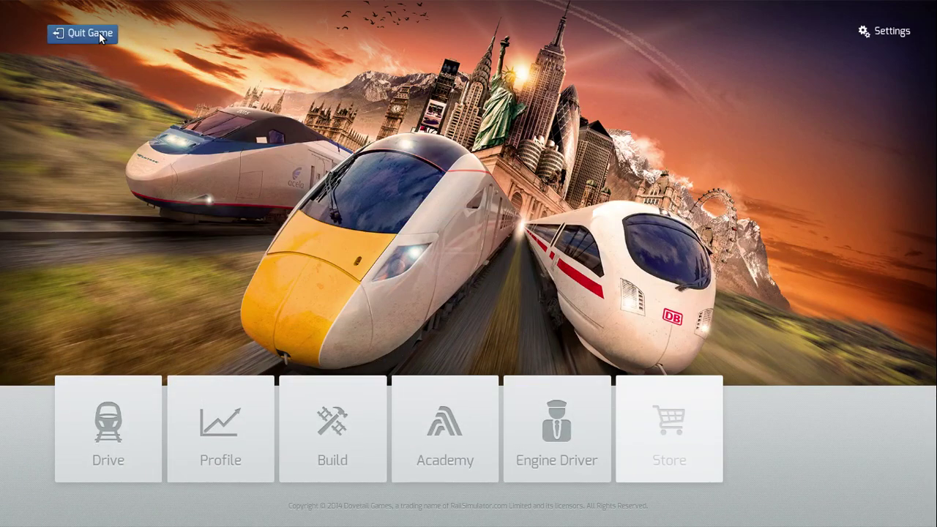
pyautogui.click(99, 32)
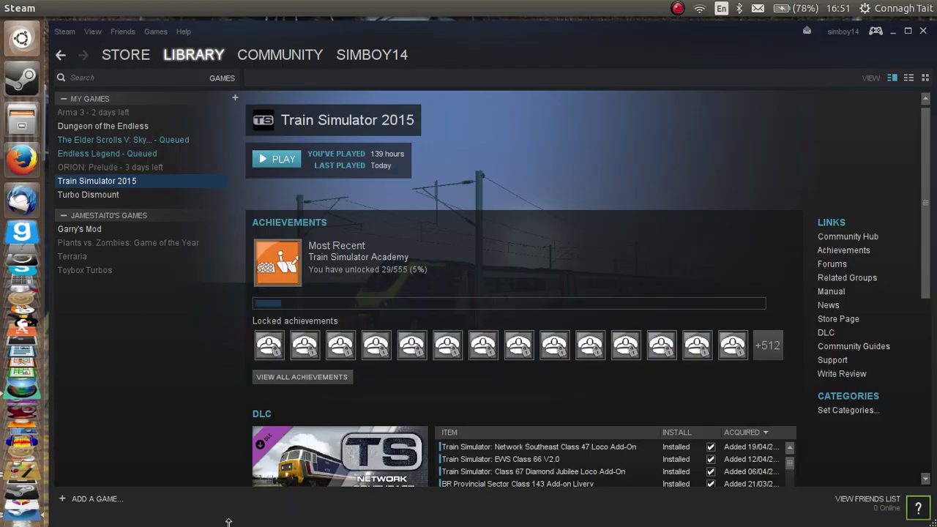
pyautogui.moveTo(19, 468)
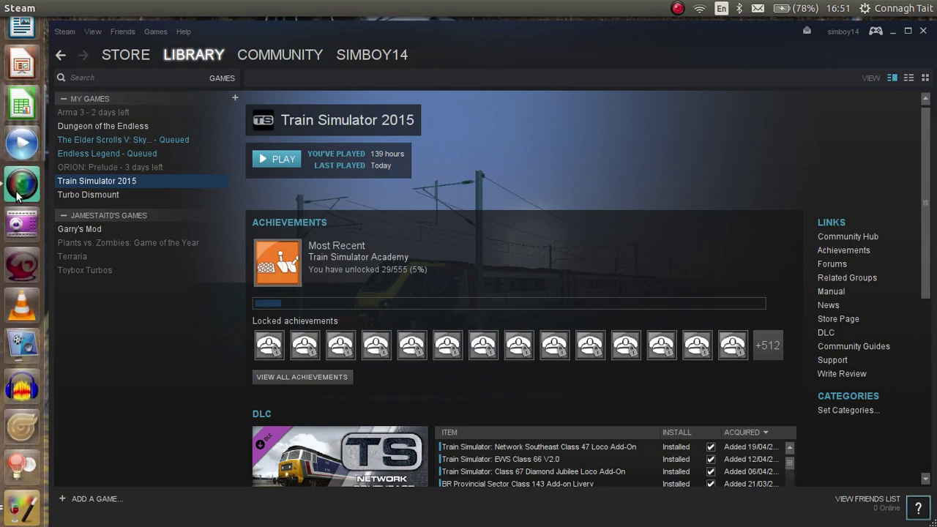